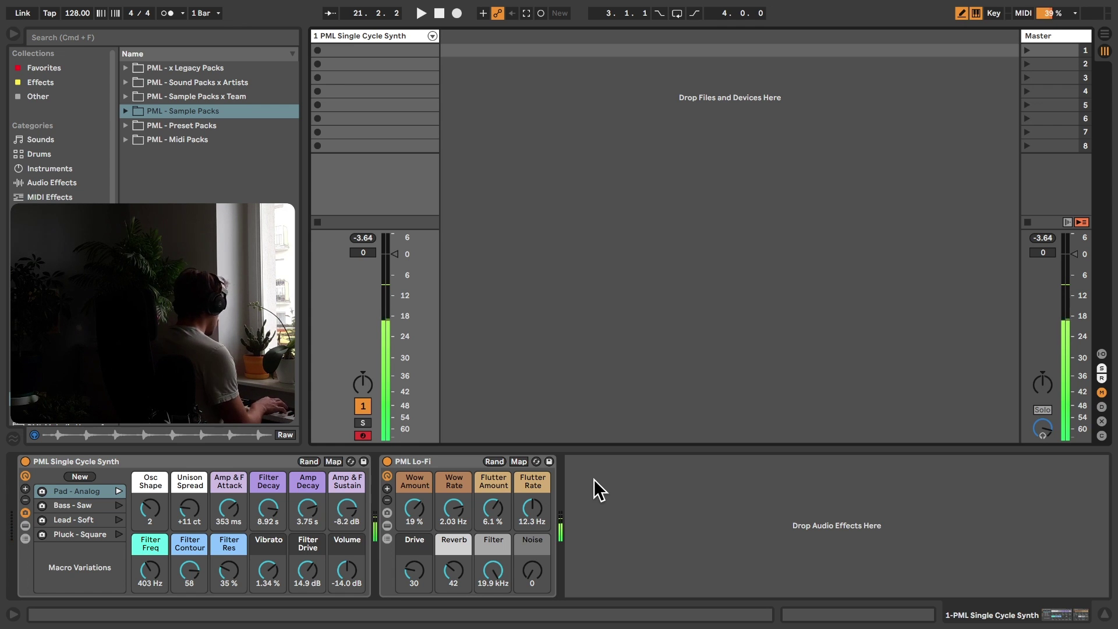
- Recall the Bass - Saw macro variation, then the Pluck - Square variation
left_click(119, 505)
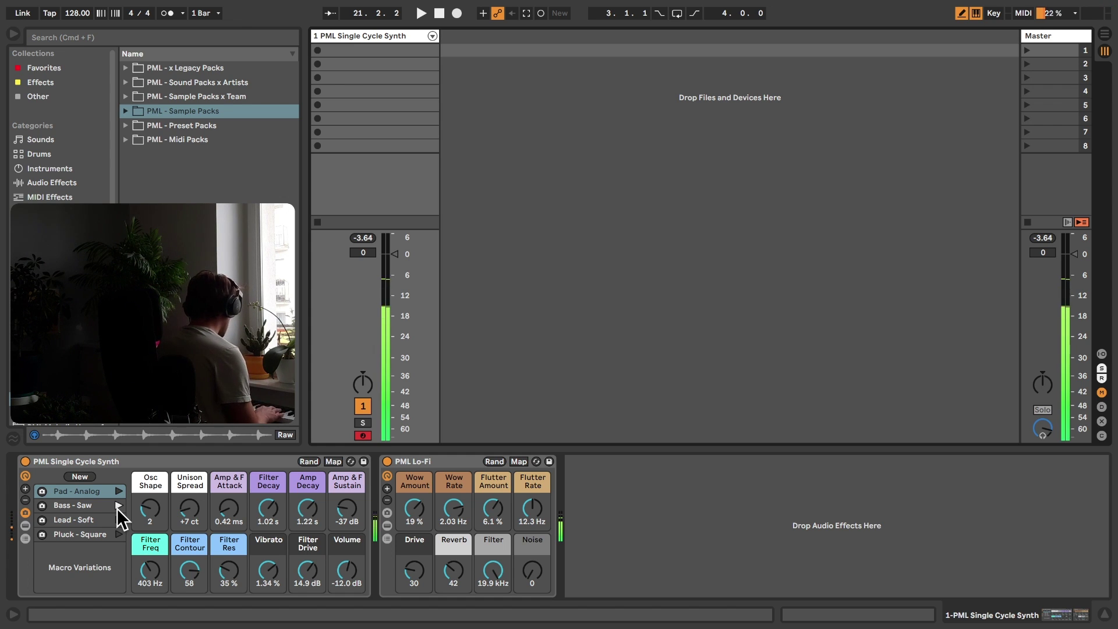
left_click(119, 534)
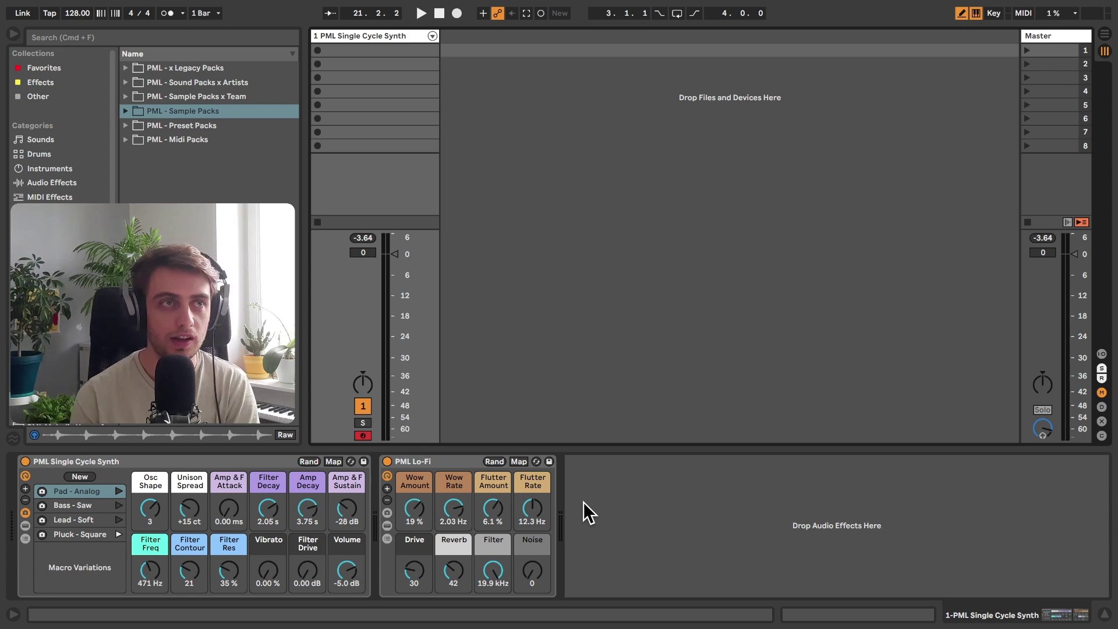
- Preview PML_TOP_128_031.wav from PML - Sample Packs and put it on a new audio track
left_click(123, 110)
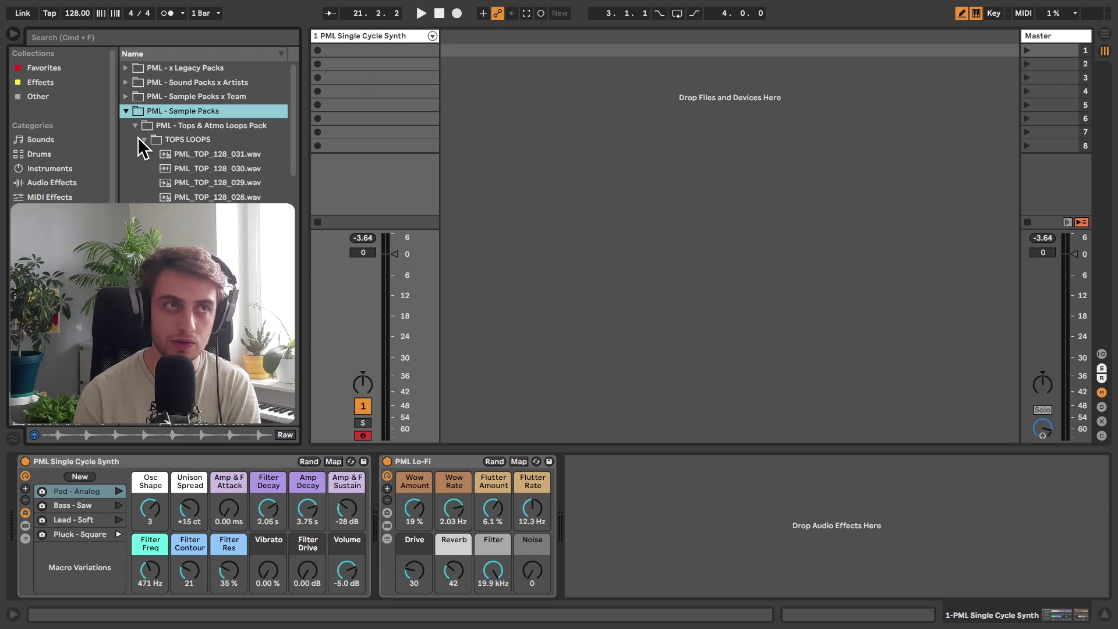
left_click(165, 154)
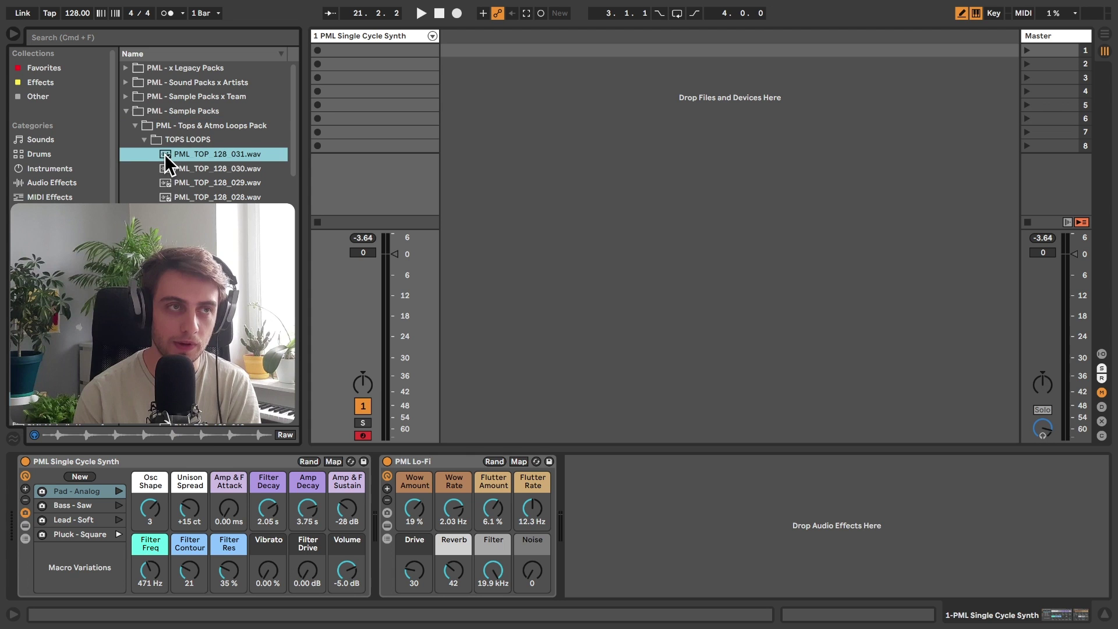
left_click(190, 143)
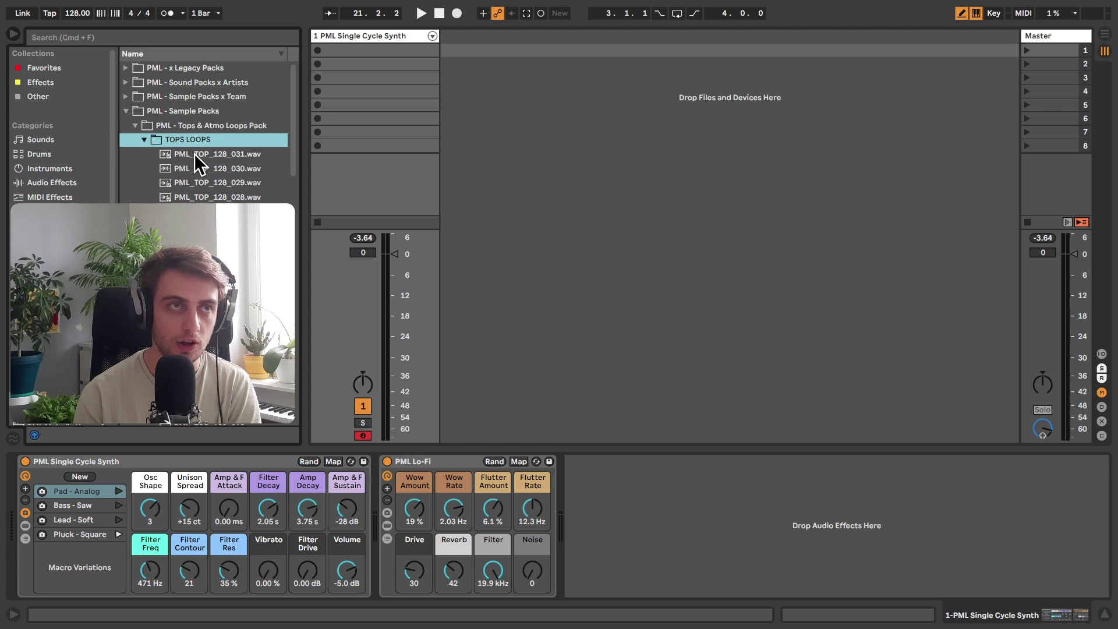
left_click_drag(189, 148, 473, 47)
- Open the loop clip's waveform, zoom in around 1.1.3 and time-select a short slice
double_click(473, 50)
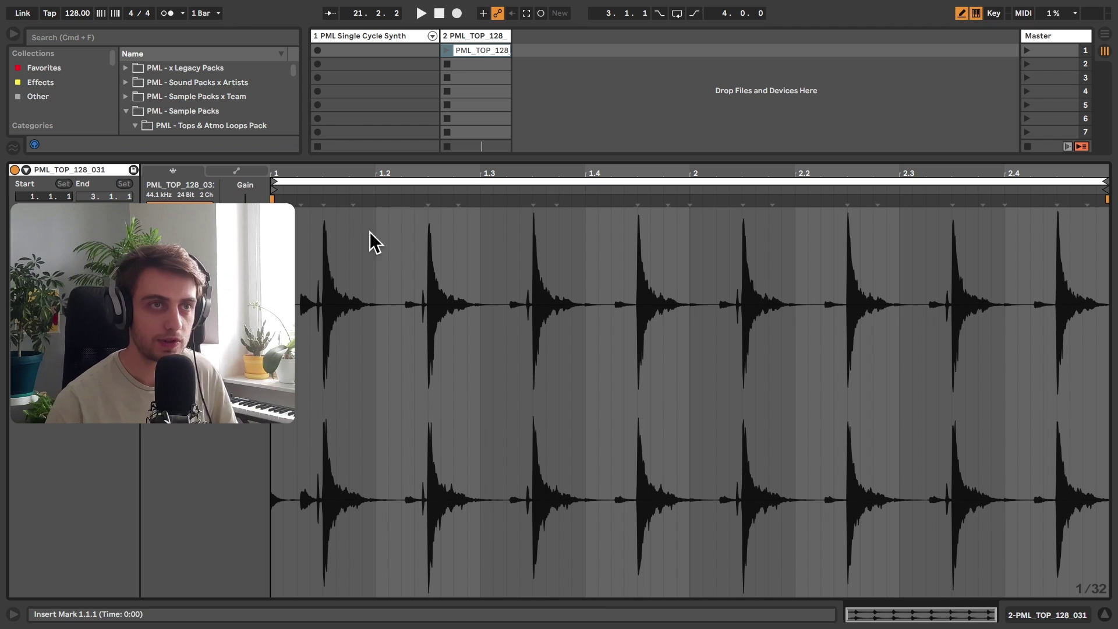
left_click_drag(326, 173, 424, 205)
left_click_drag(441, 319, 532, 369)
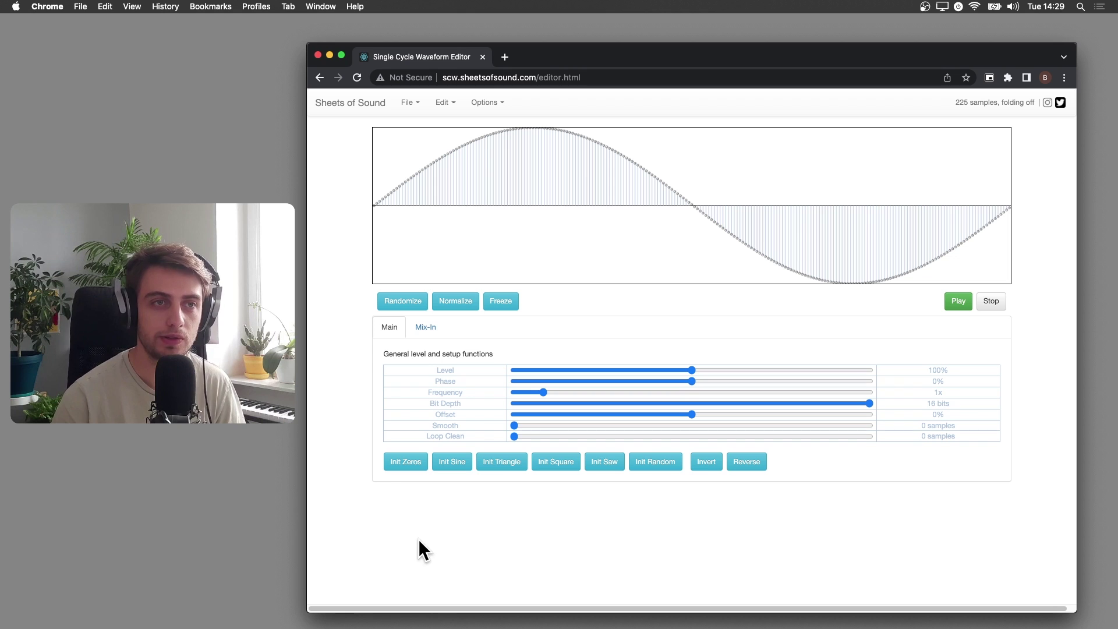
- Try the sine, triangle and square presets, end on Init Saw, and check the File menu
left_click(452, 463)
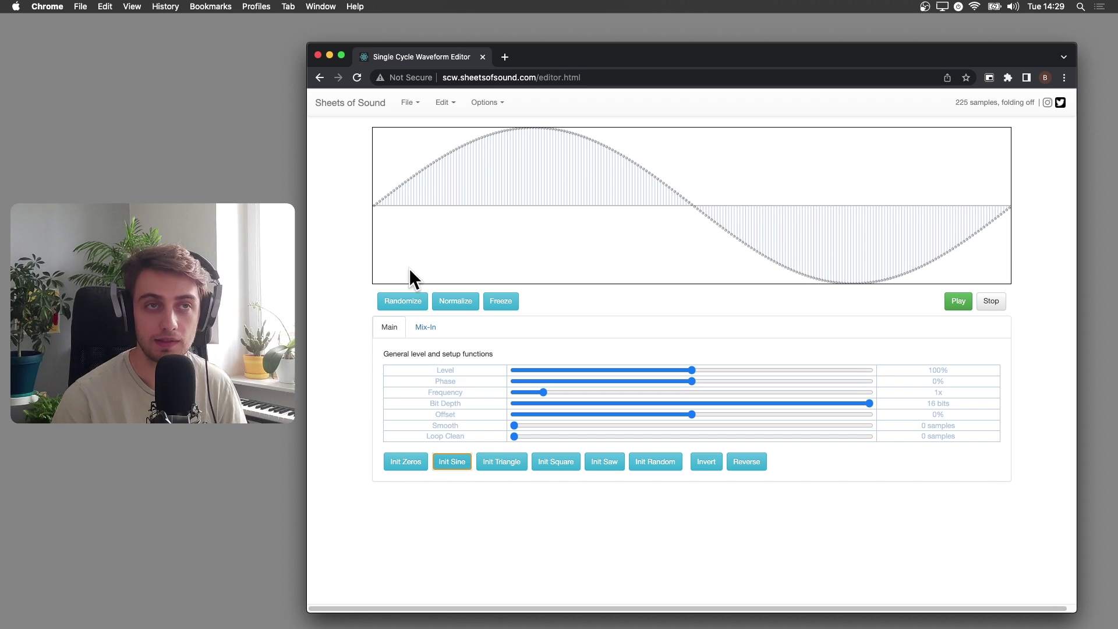
left_click(511, 466)
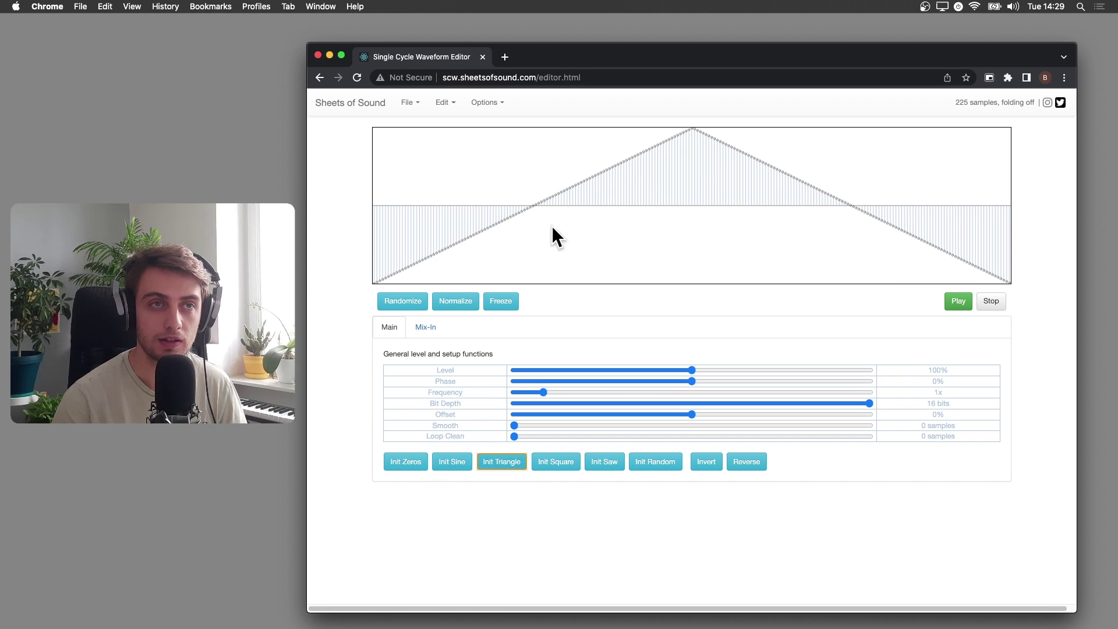
left_click(572, 467)
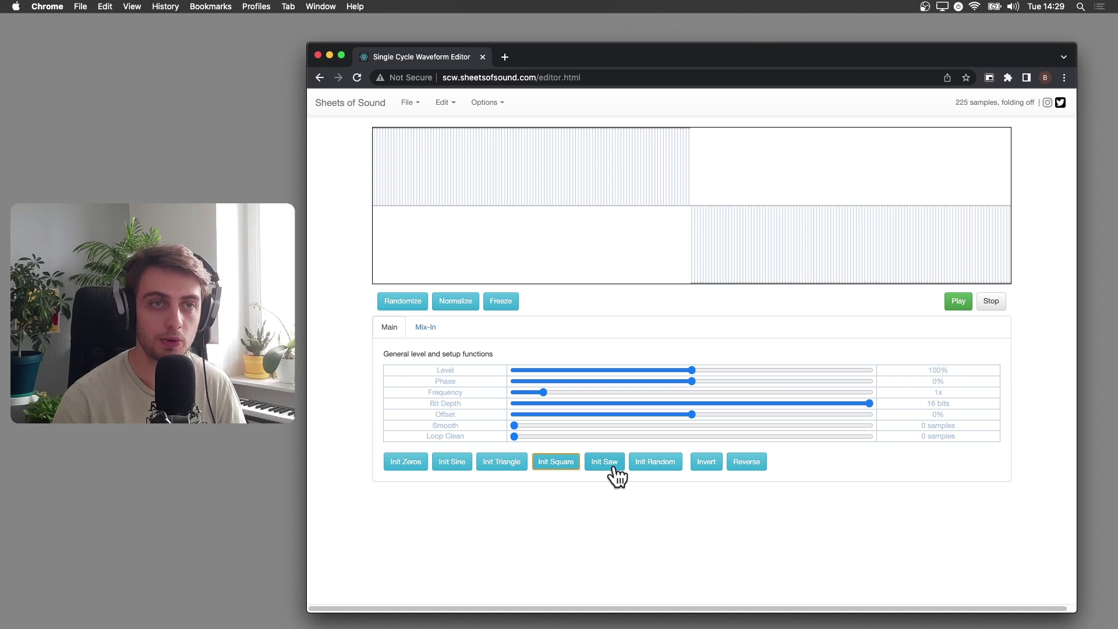
left_click(612, 468)
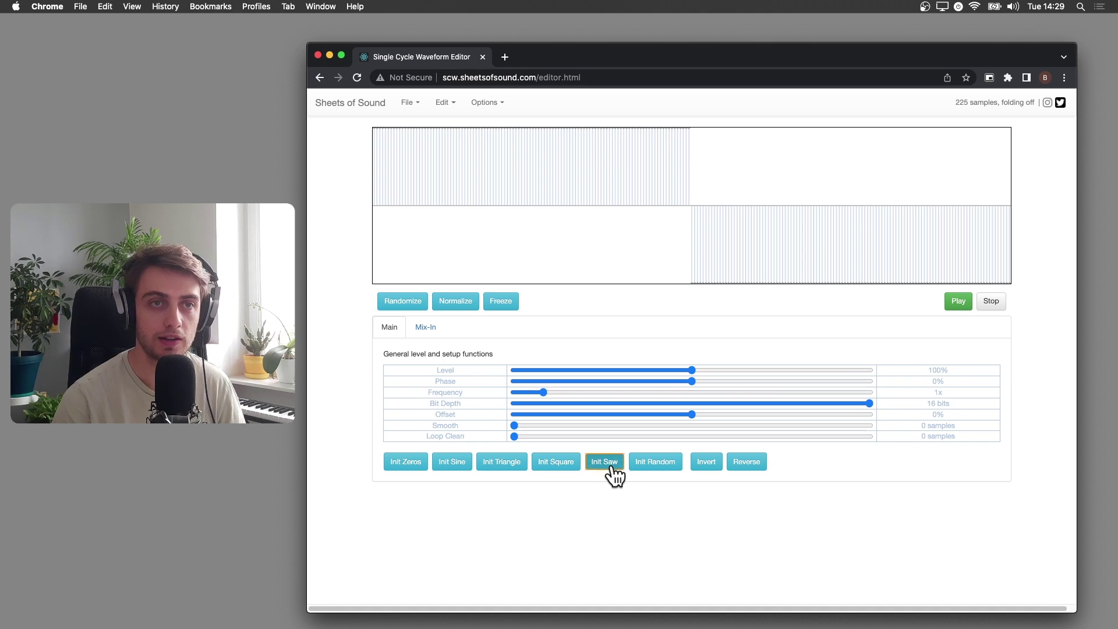
left_click(662, 475)
left_click(409, 111)
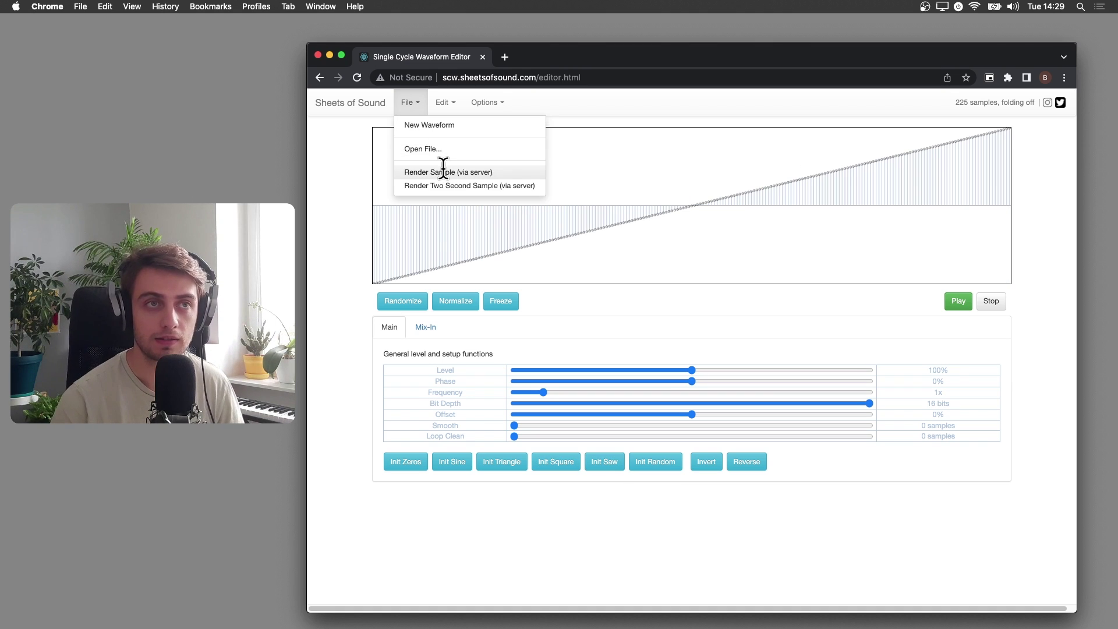
left_click(416, 99)
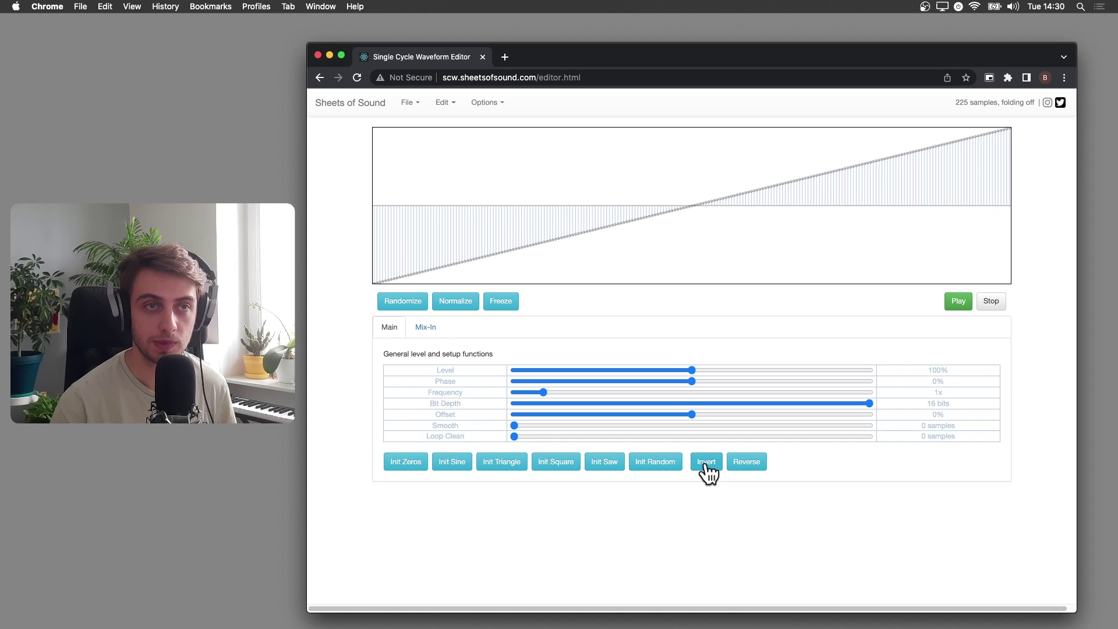
- Smooth the saw by 40 samples, shift its phase to 34.8% and apply Loop Clean
left_click_drag(515, 426, 830, 410)
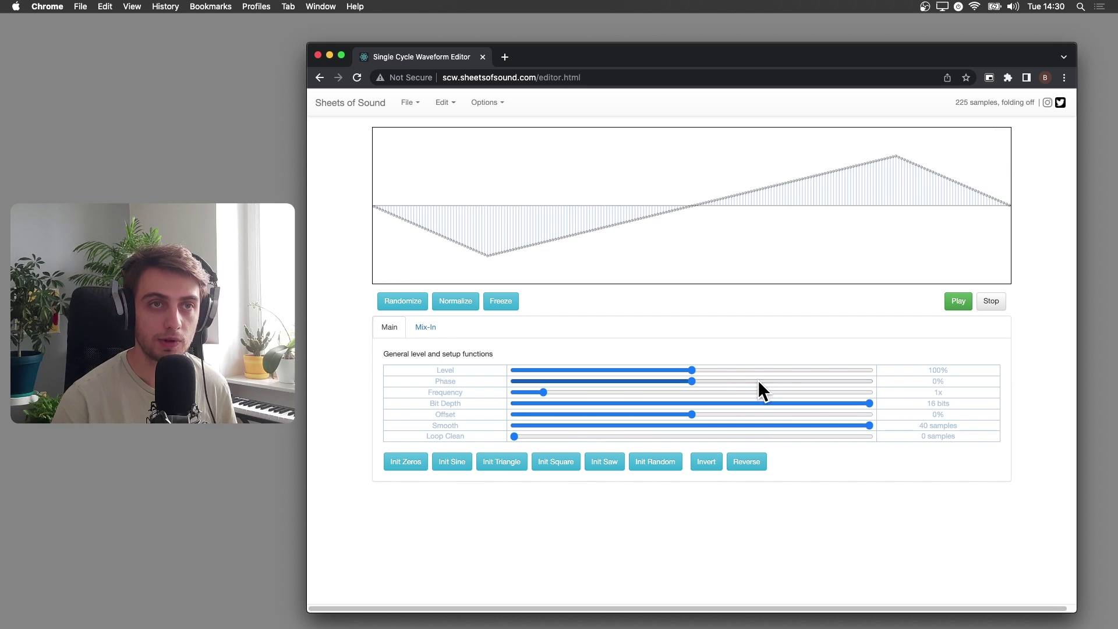
left_click_drag(693, 381, 754, 381)
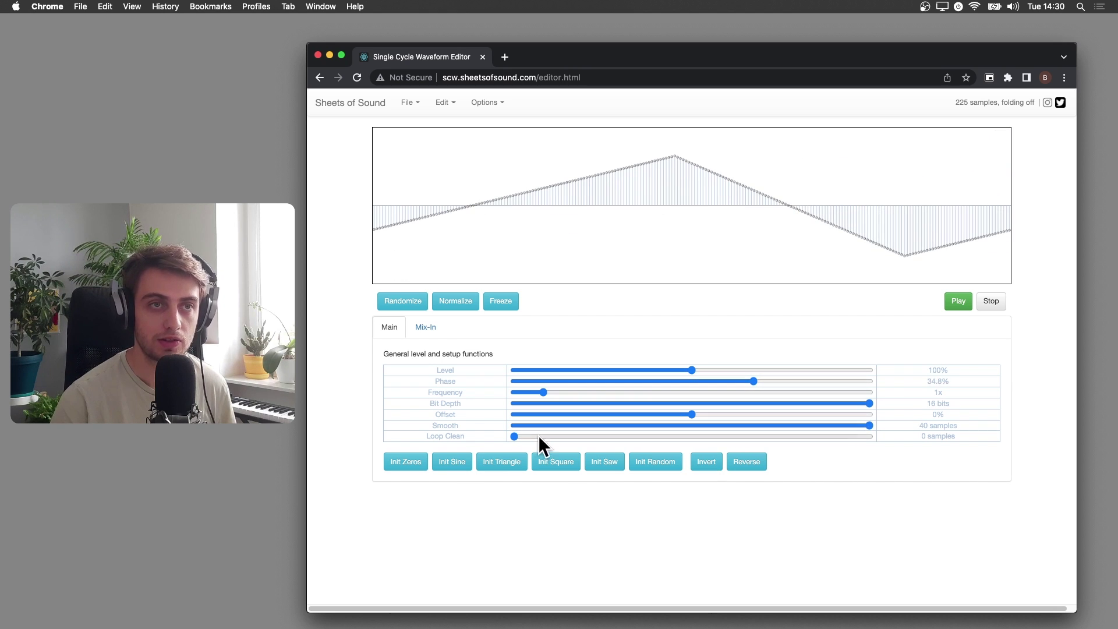
left_click_drag(513, 436, 586, 431)
- Set the Mix-In offset to 46%, return to Main settings, and go back to Ableton Live
left_click(434, 329)
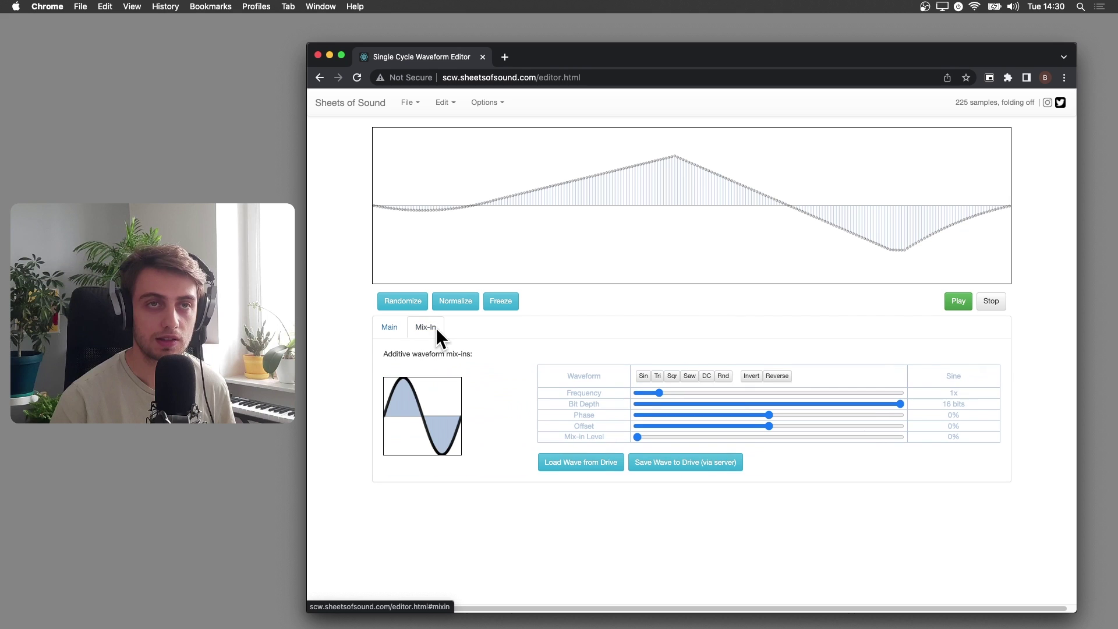
left_click_drag(770, 425, 709, 411)
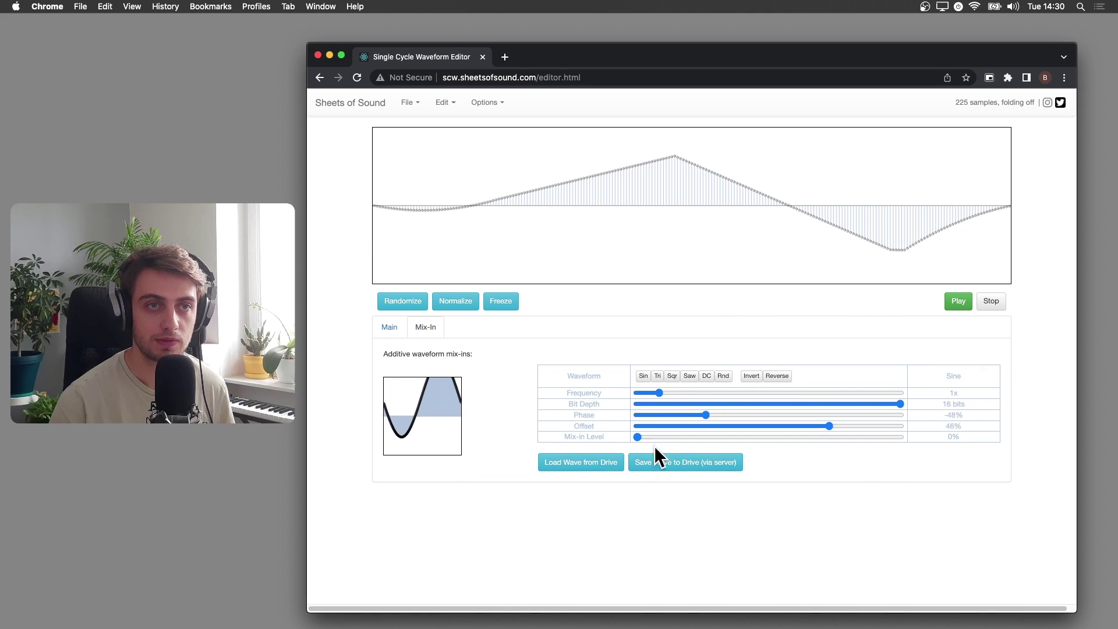
left_click(389, 327)
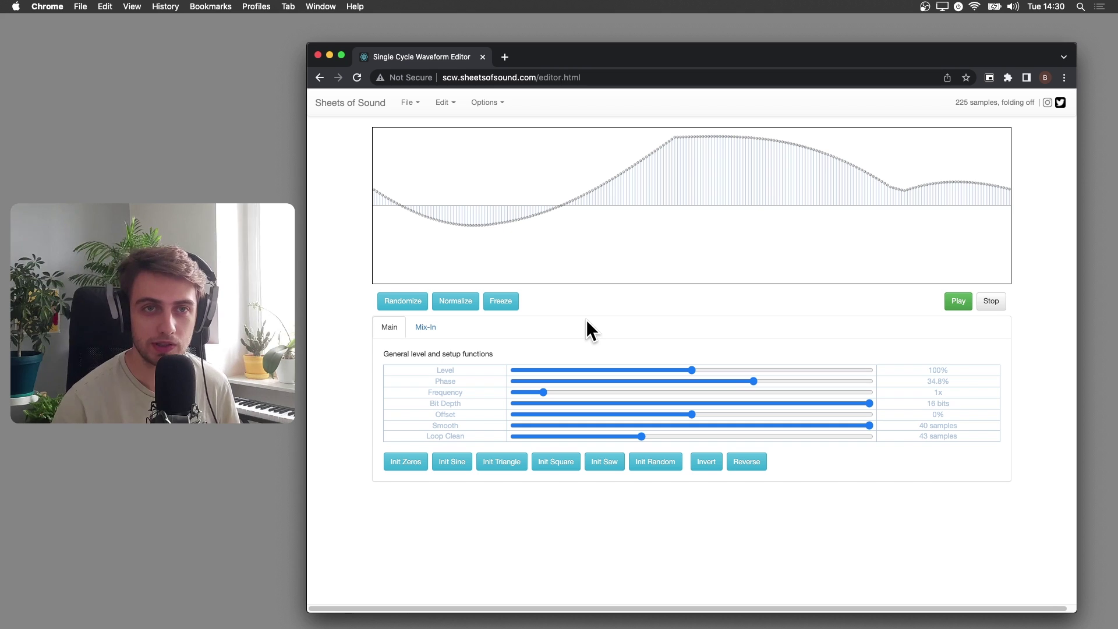
key("ctrl+Right")
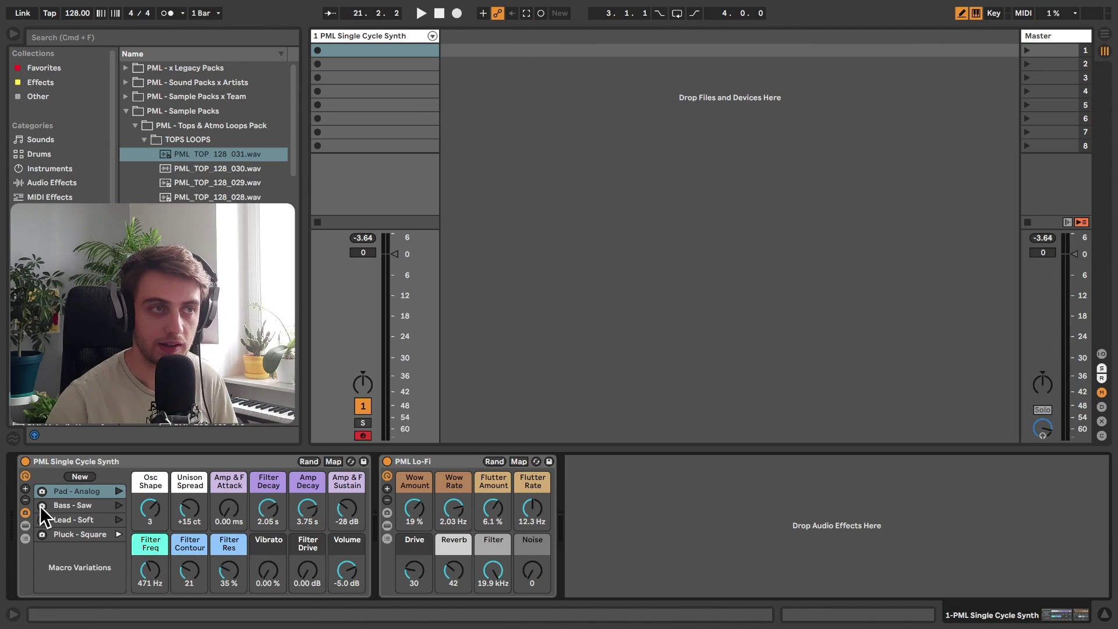
- Show the synth rack's chain list and view each chain's Simpler: Saw, Saw, Square, Triangle
left_click(26, 525)
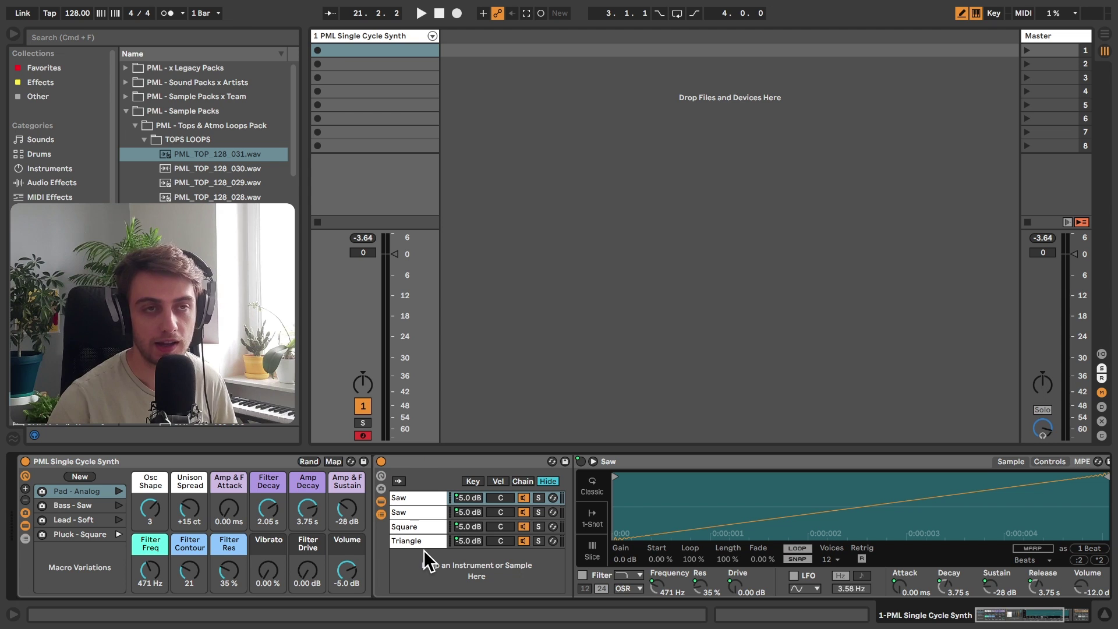
left_click(411, 500)
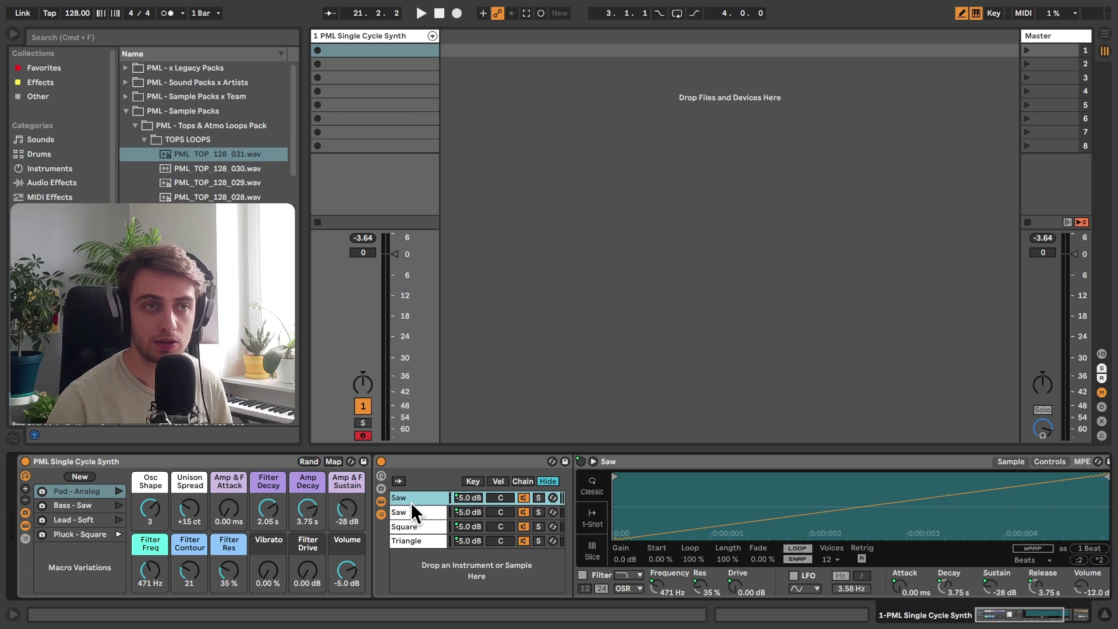
left_click(411, 507)
left_click(407, 528)
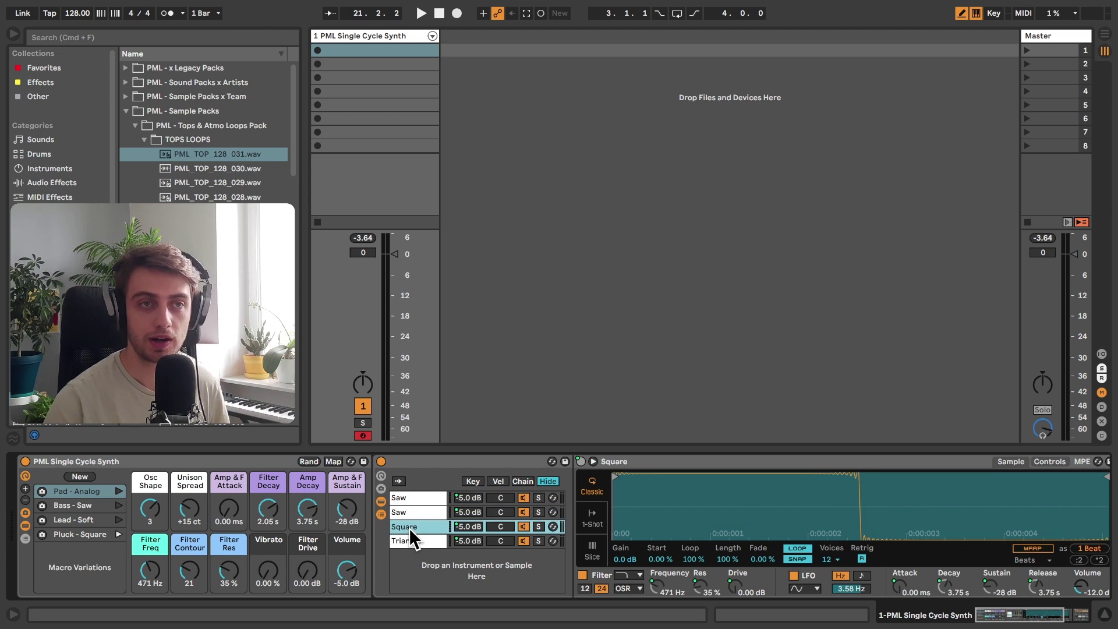
left_click(410, 540)
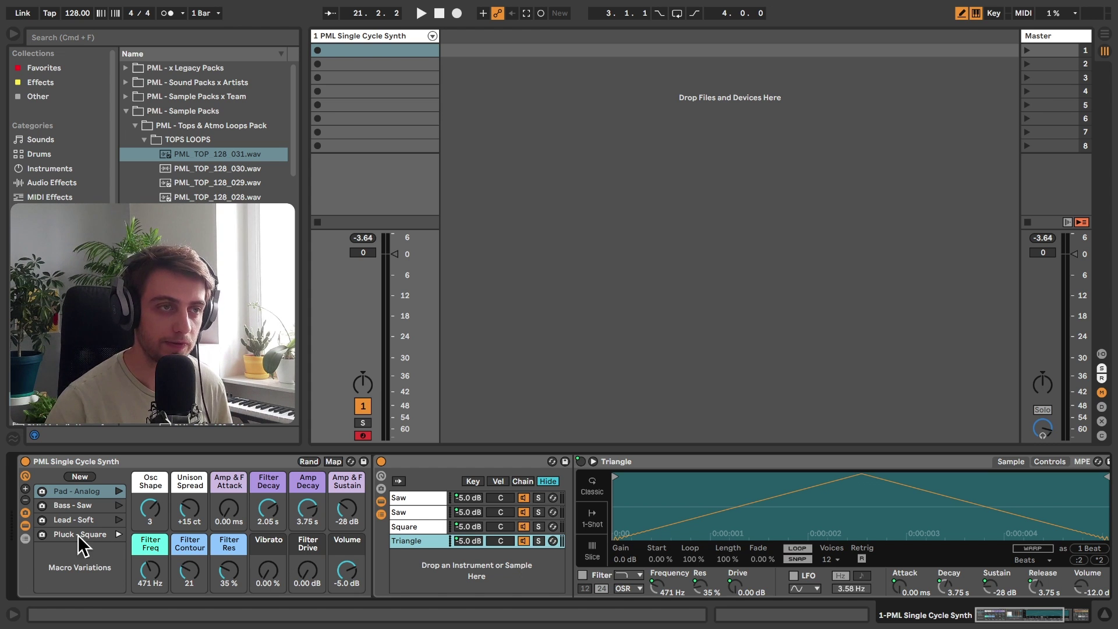
- Hide the rack's chain list and reset the editor's waveform to a square
left_click(20, 526)
key("ctrl+Left")
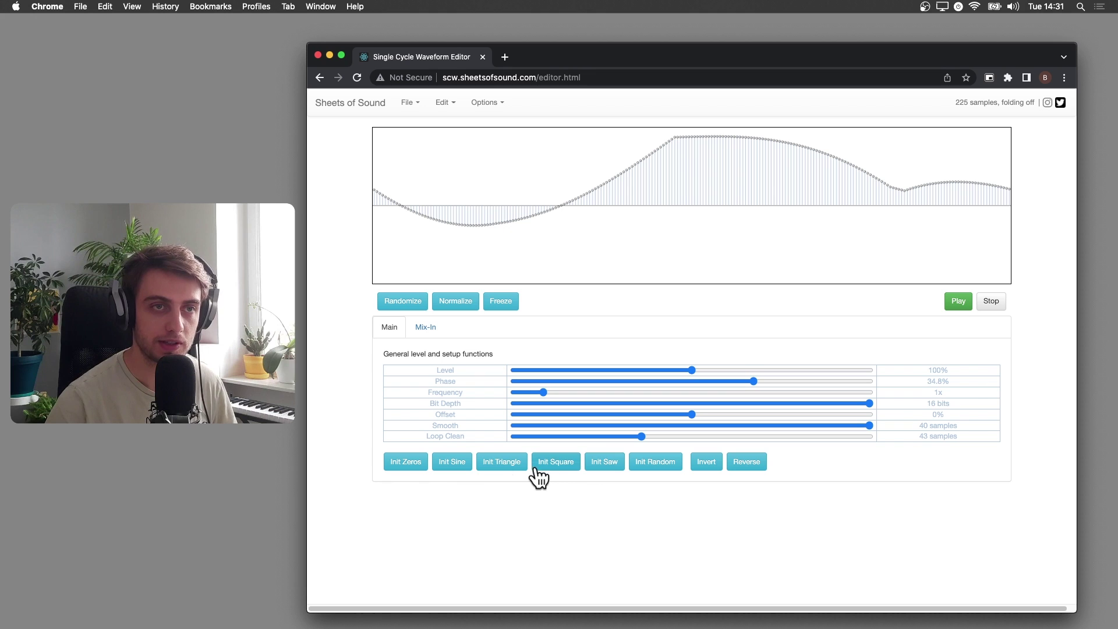
left_click(556, 465)
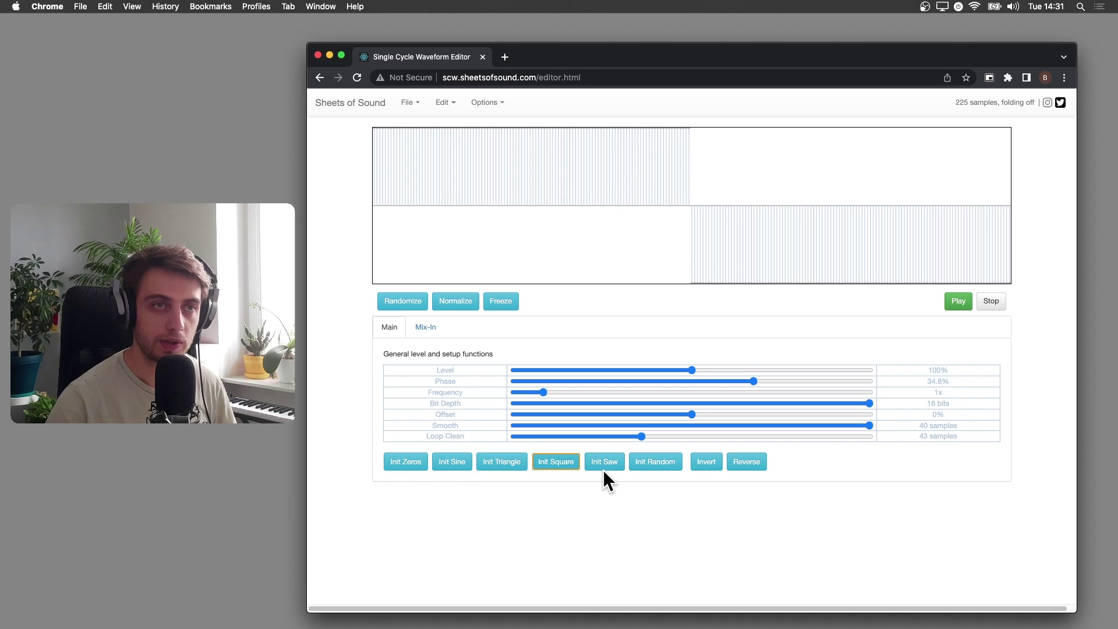
- Render the square cycle as a wav and drop it into Ableton's Session View
left_click(414, 105)
left_click(439, 169)
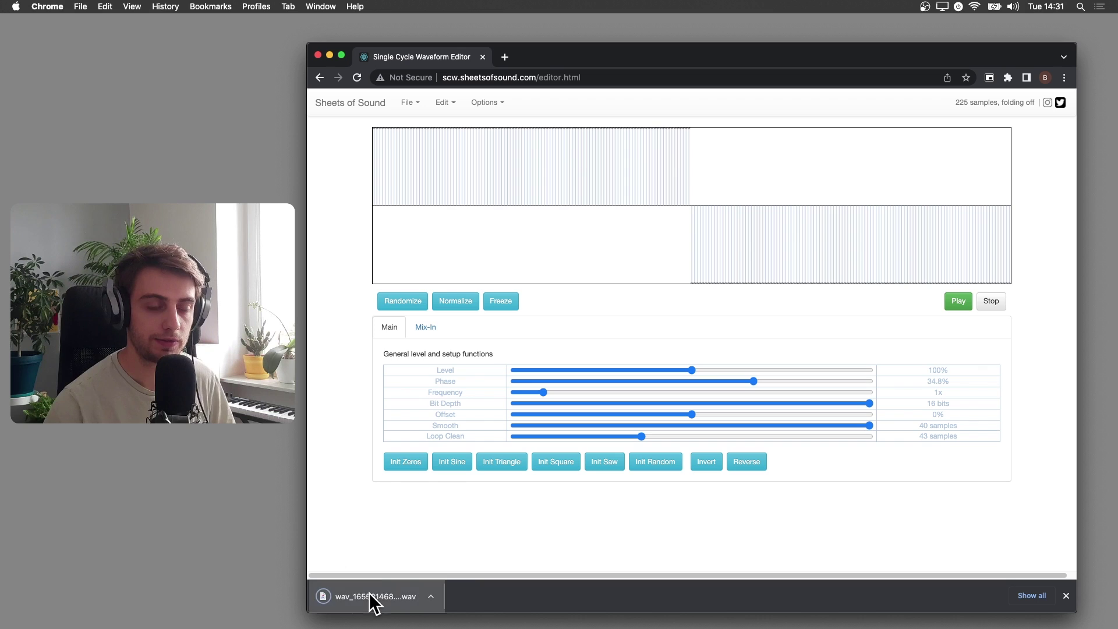
key("super+Tab")
left_click_drag(464, 452, 481, 49)
- Insert a MIDI track, load the wav into its Simpler, and delete the leftover audio track
right_click(553, 61)
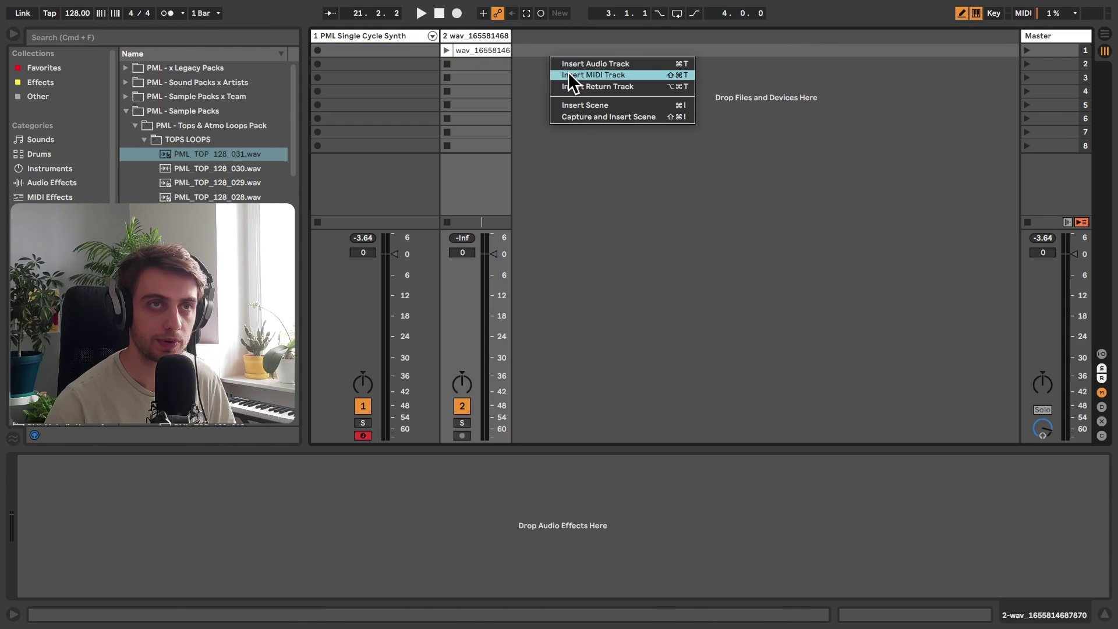
left_click(568, 77)
left_click_drag(367, 545, 368, 545)
left_click(492, 36)
key("Delete")
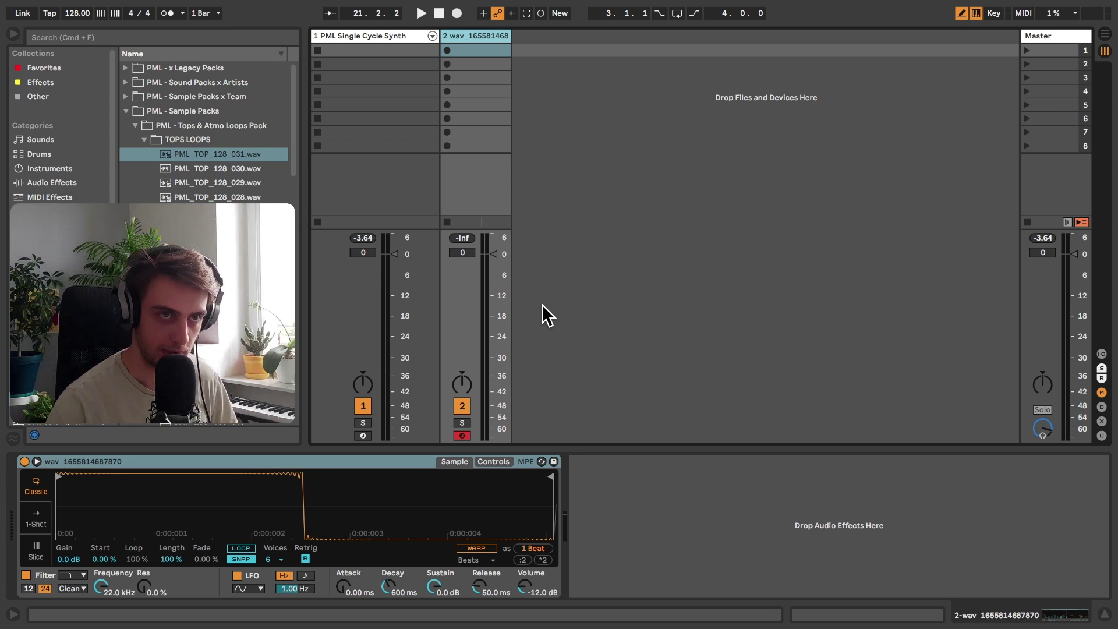
- Audition the sample, enable Simpler looping, and lower its volume to -28 dB
key("a")
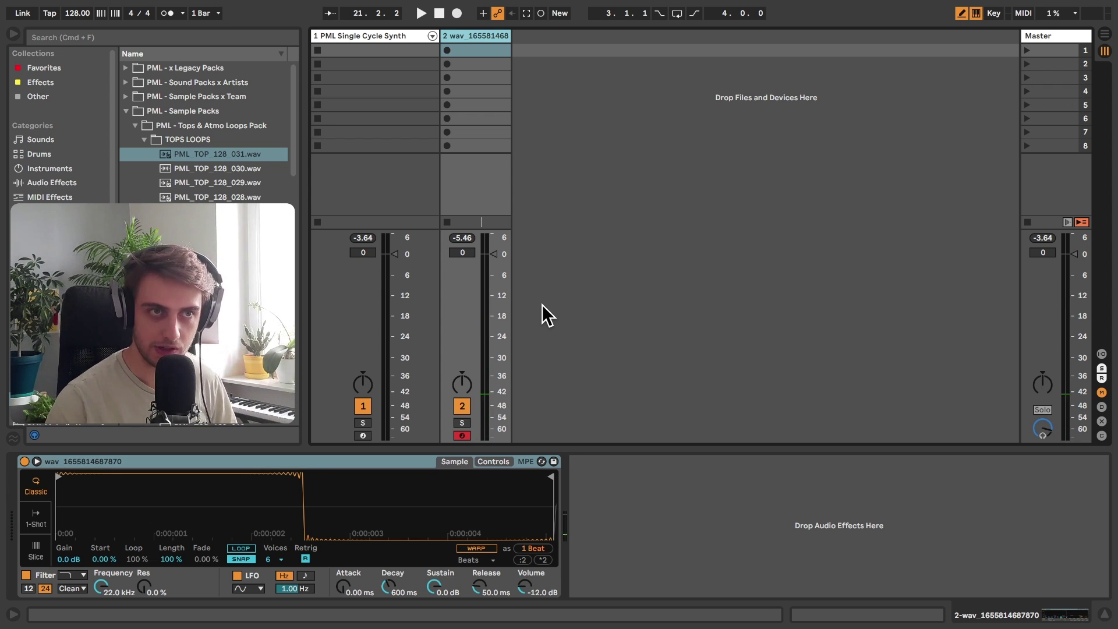
left_click(248, 550)
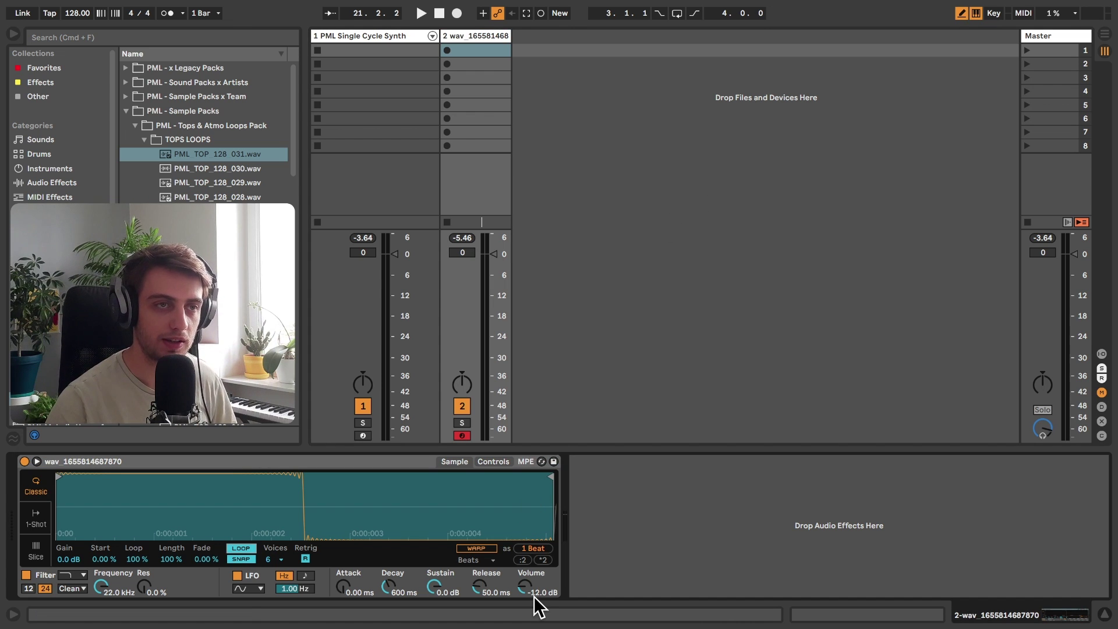
left_click_drag(519, 579, 519, 589)
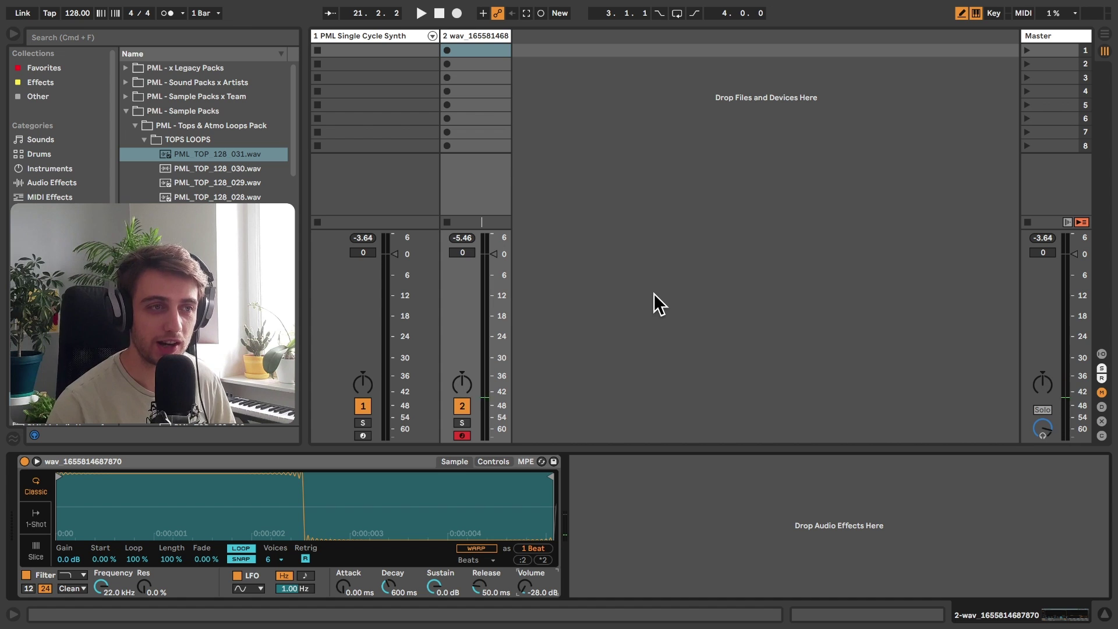
- Set Simpler's filter to 351 Hz with 45% resonance, sustain to -inf dB, and LFO filter amount to 5.44
left_click(497, 463)
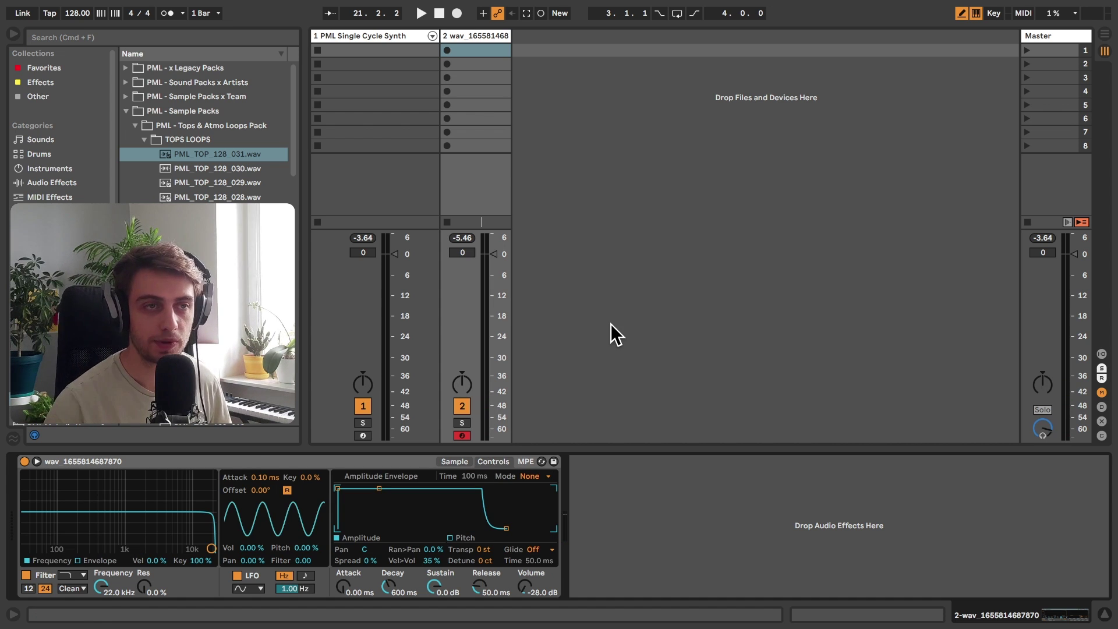
left_click_drag(211, 548, 126, 547)
left_click_drag(135, 588, 139, 559)
mouse_move(97, 593)
left_mouse_down()
mouse_move(96, 579)
mouse_move(97, 606)
left_mouse_up()
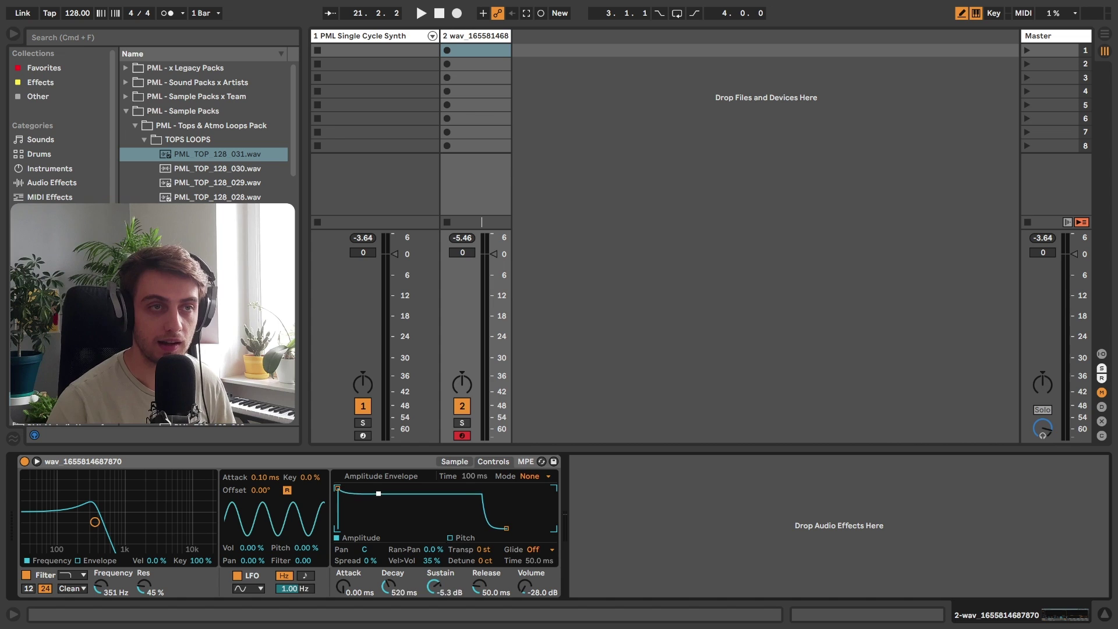
left_click_drag(379, 488, 394, 529)
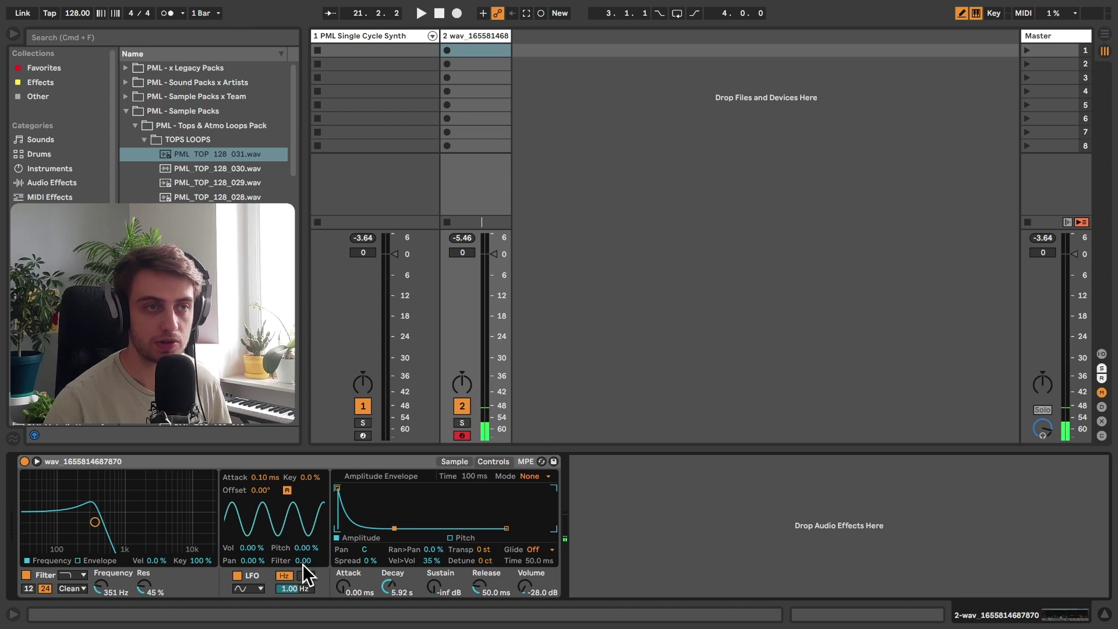
left_click_drag(302, 550, 643, 274)
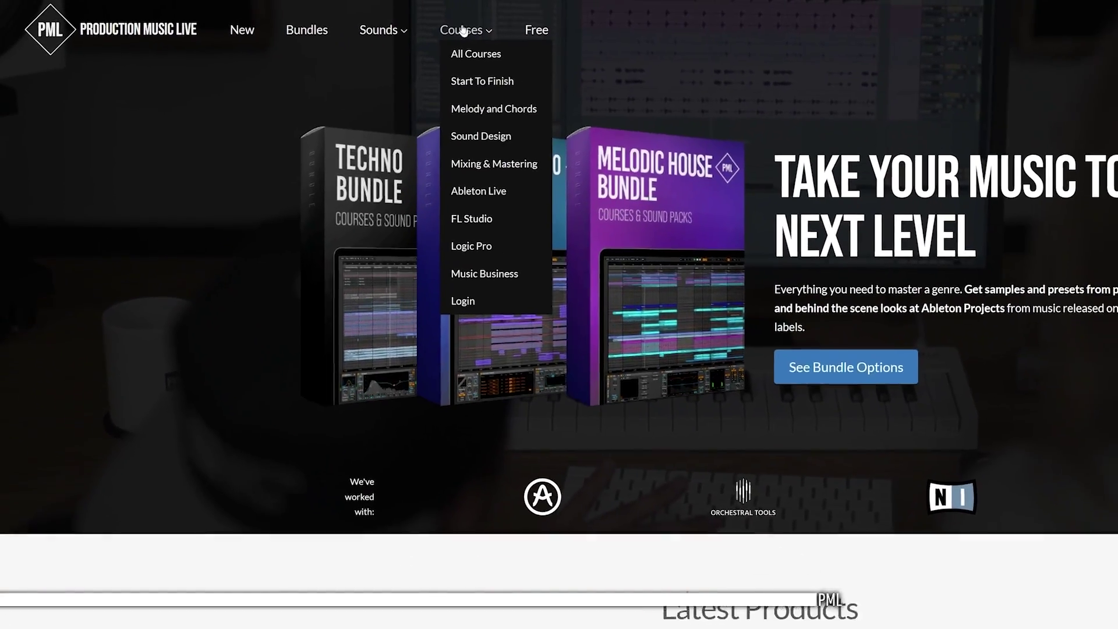
- Scroll down through the Beginner to Advanced in Ableton Live course page
mouse_move(446, 33)
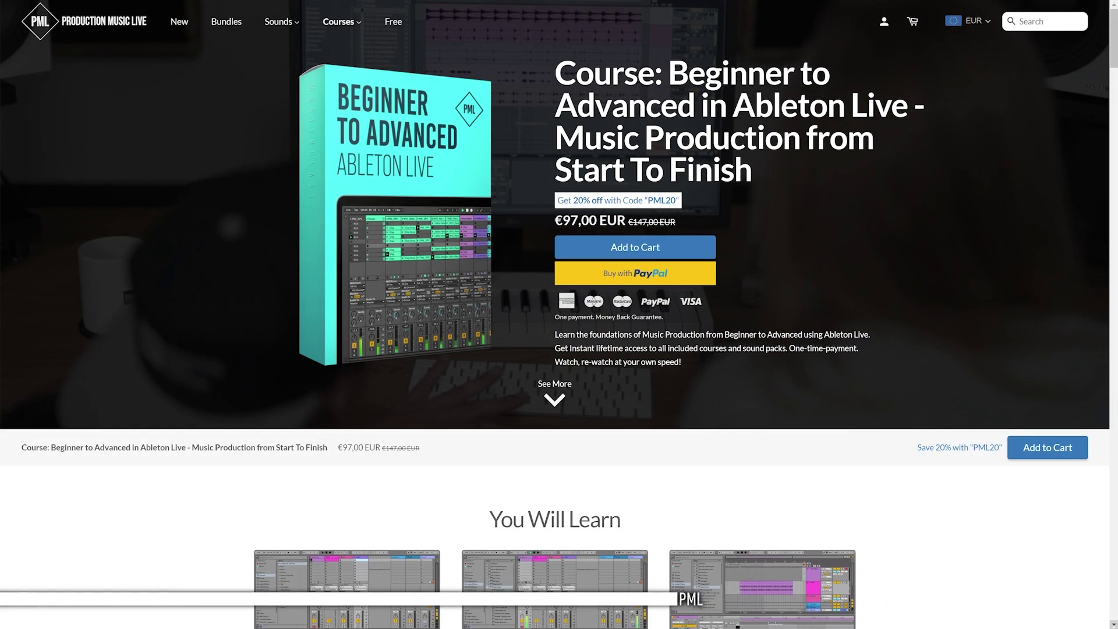
scroll(559, 315, "down", 8)
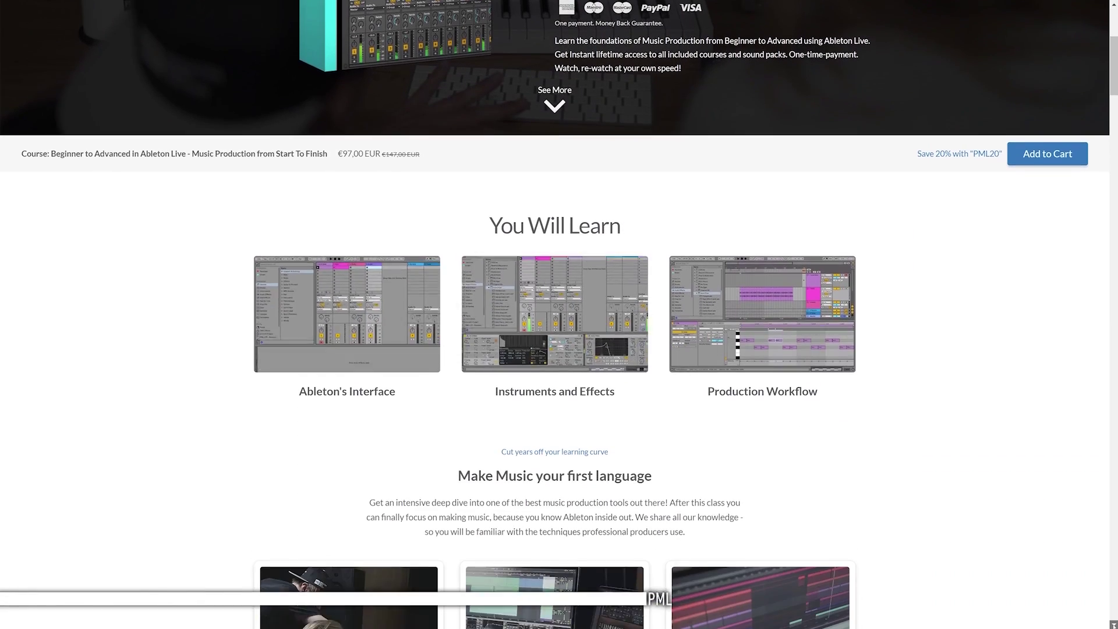
scroll(560, 314, "down", 8)
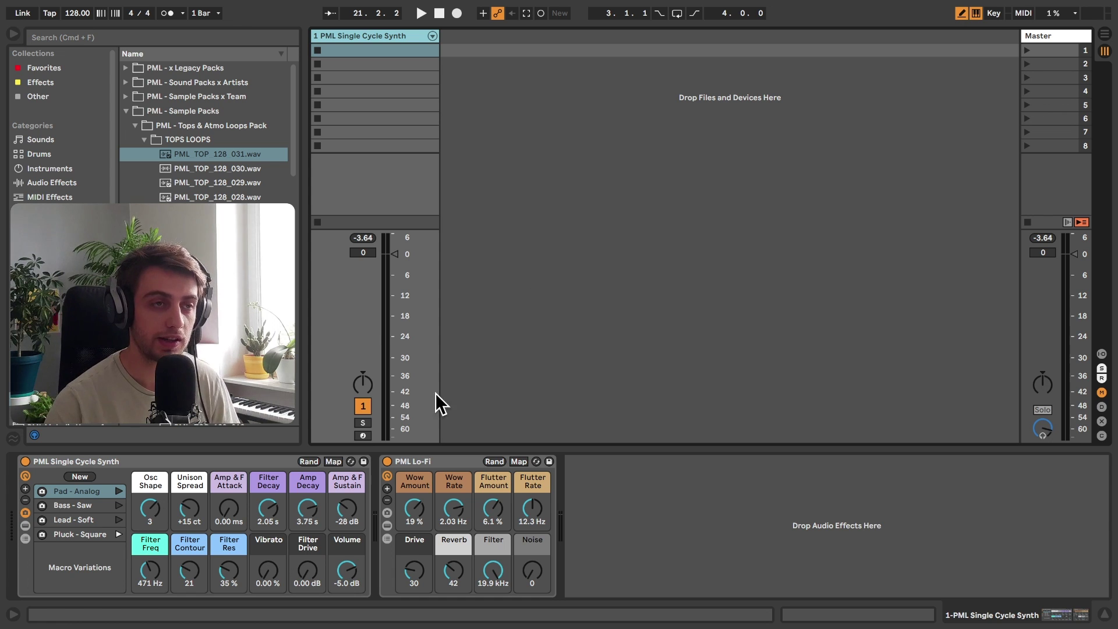
- Reveal the Saw, Saw, Square and Triangle chains of the PML Single Cycle Synth rack again
left_click(26, 525)
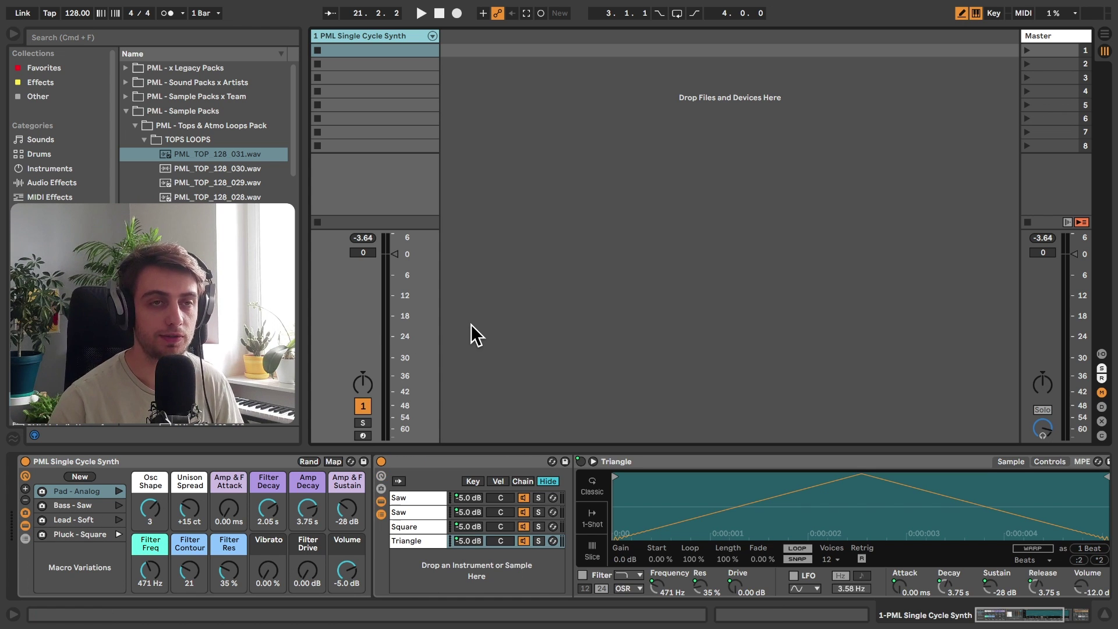
- Turn on Info View to show parameter notes and launch the Pad - Analog macro variation
left_click(13, 614)
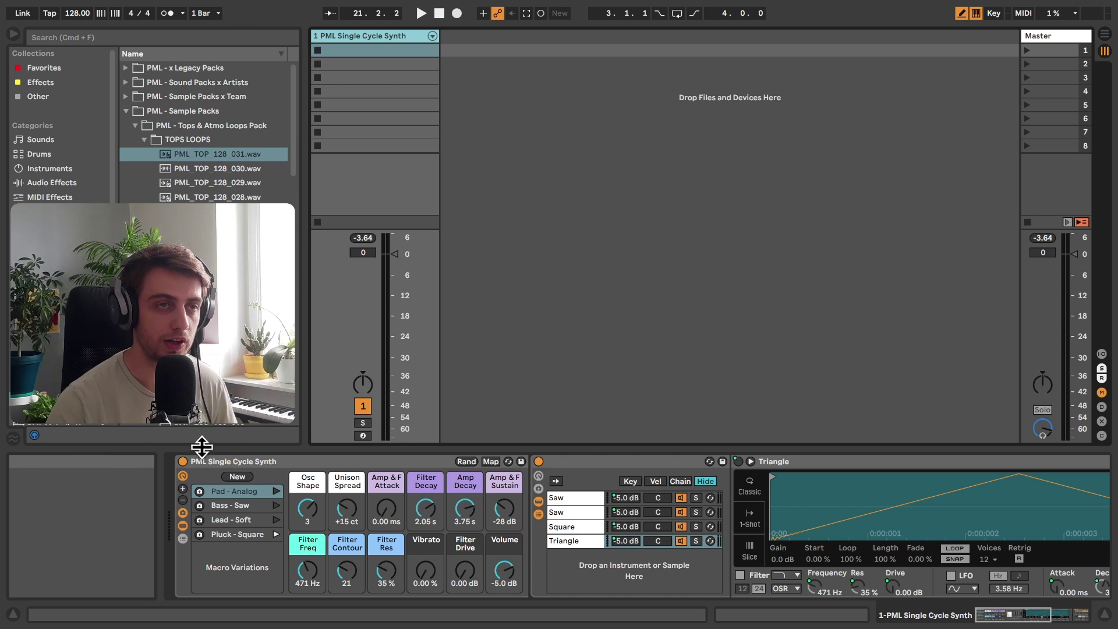
mouse_move(307, 495)
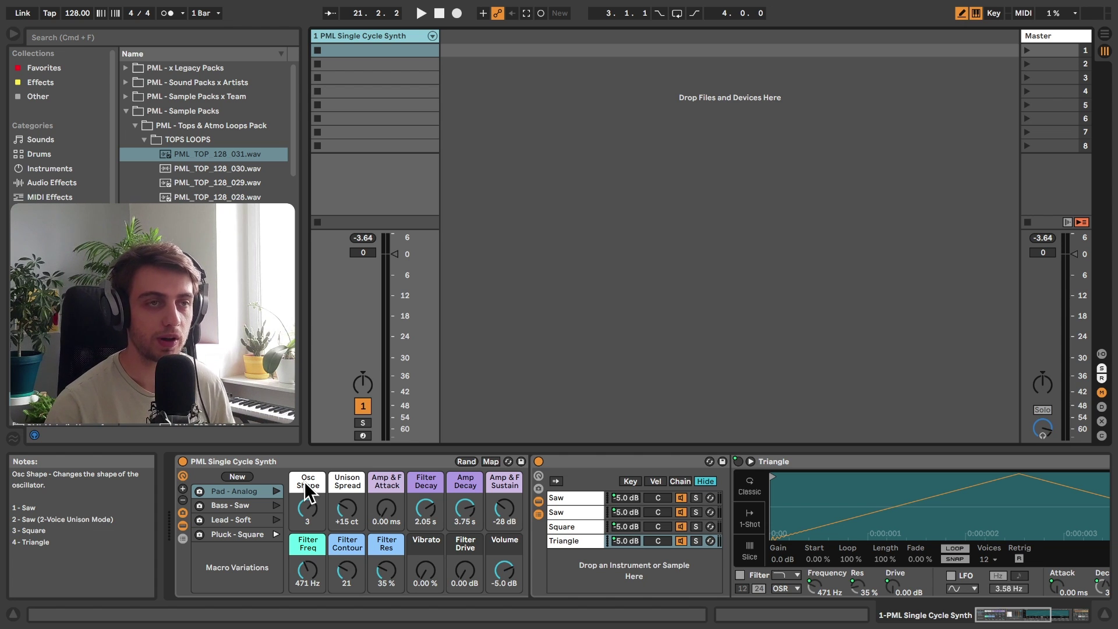
scroll(308, 495, "down", 3)
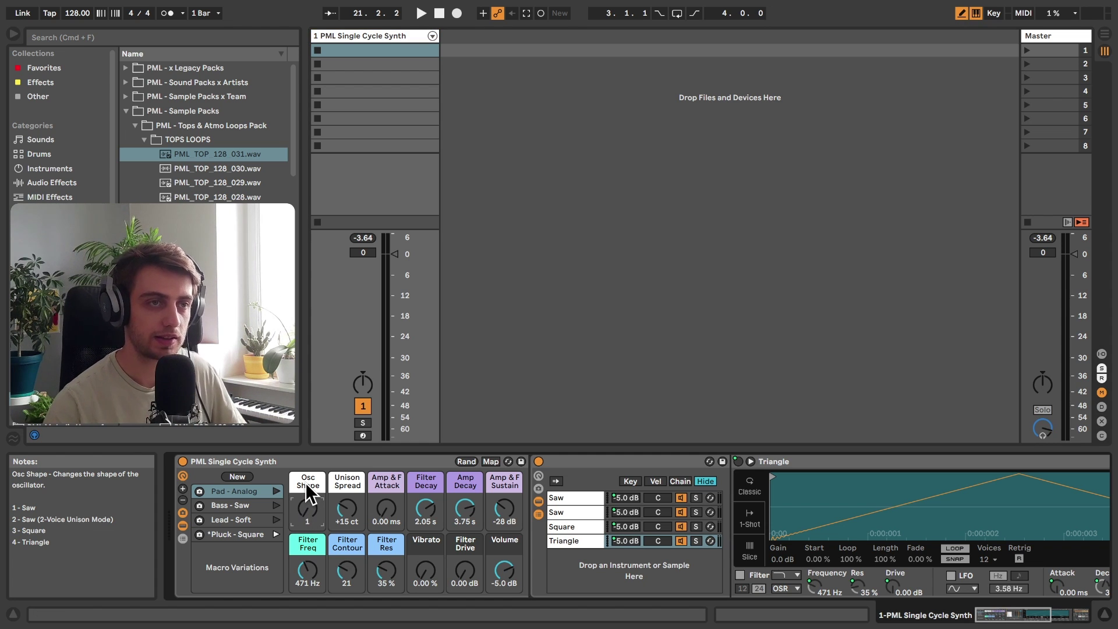
left_click(276, 491)
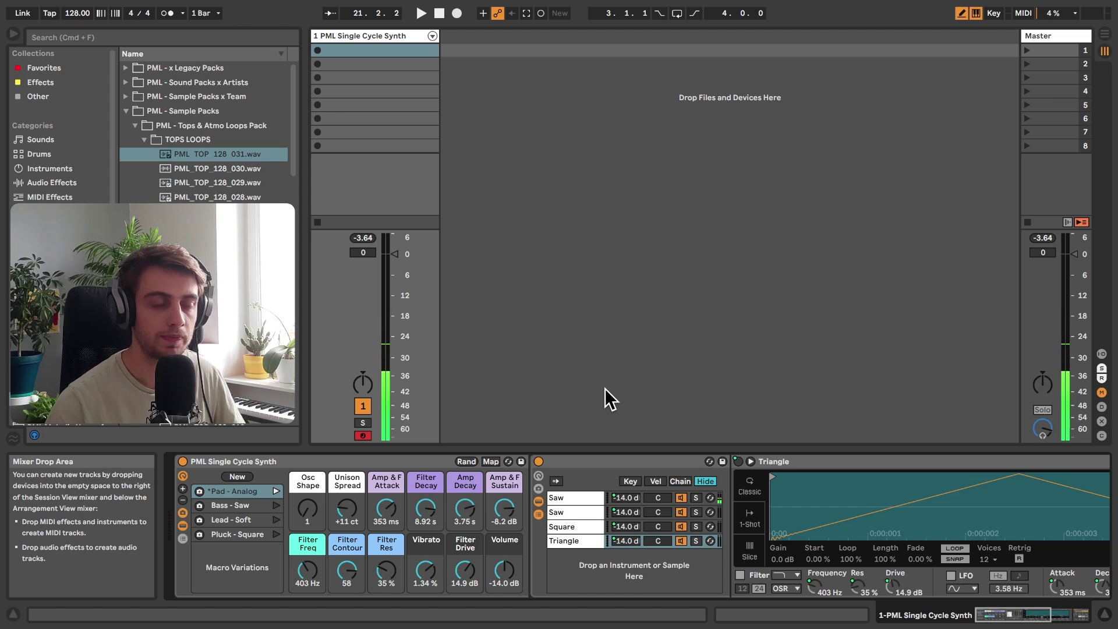
- Turn the Osc Shape macro through mode 2 to mode 4, Triangle
left_click(309, 509)
left_click_drag(308, 509, 308, 501)
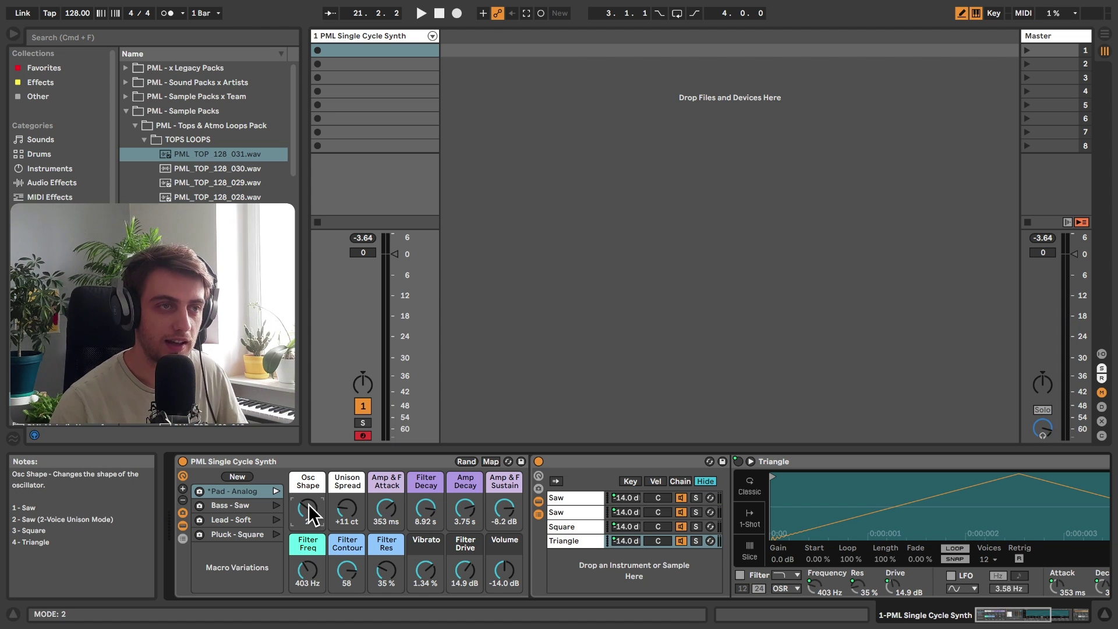
left_click(310, 511)
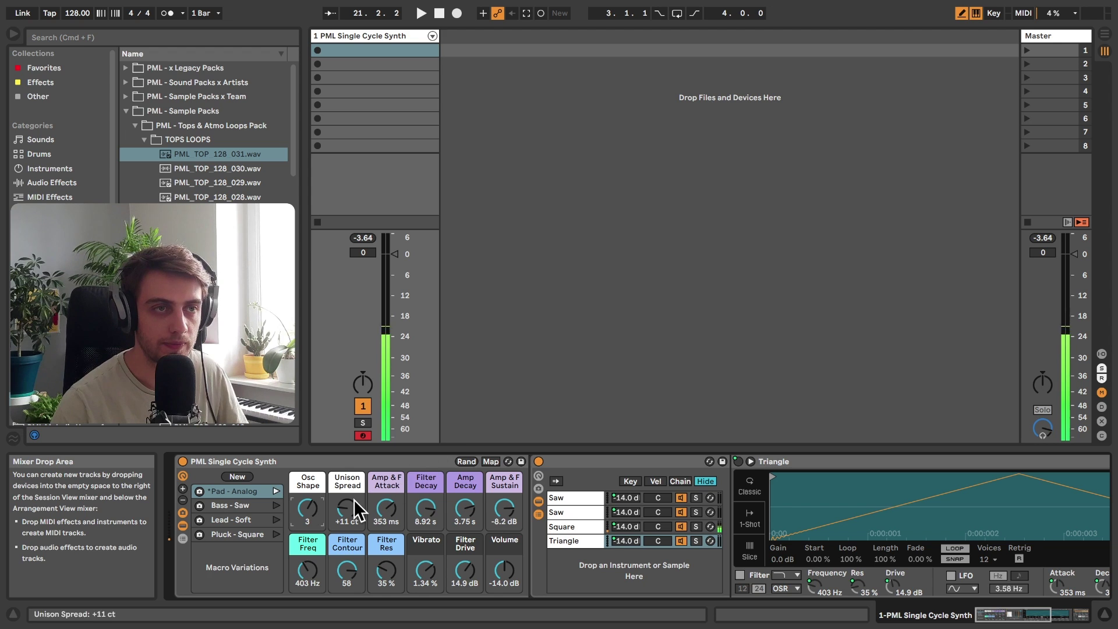
left_click(312, 515)
left_click_drag(313, 514, 314, 508)
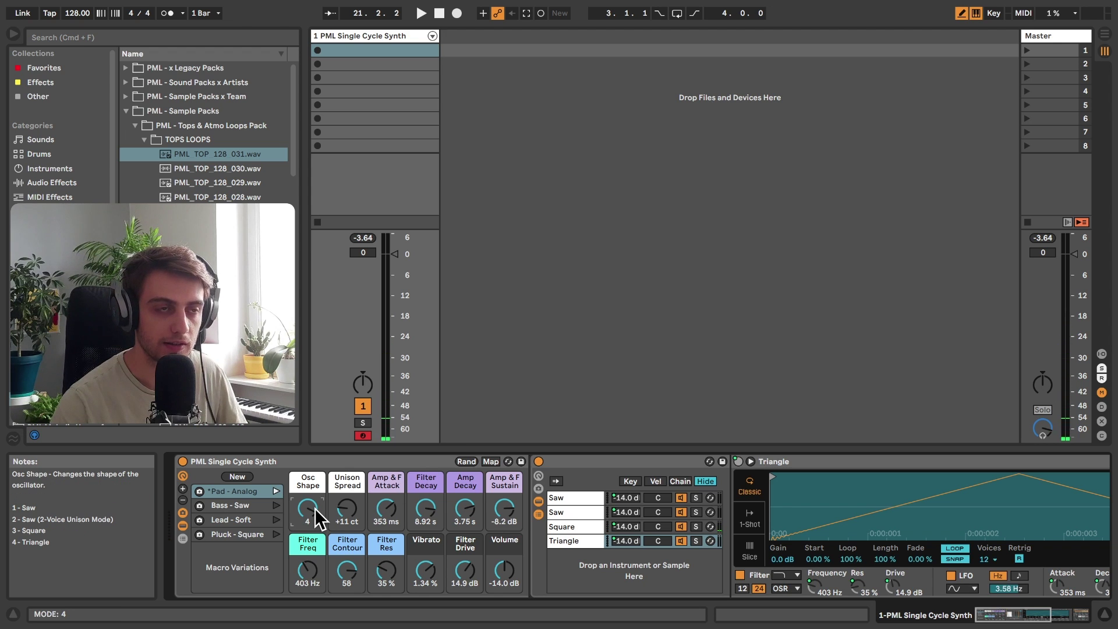
- Return Osc Shape to 2, the two-voice unison saw, and enter 14 for Unison Spread (+14 ct)
left_click_drag(307, 513, 305, 519)
left_click(352, 503)
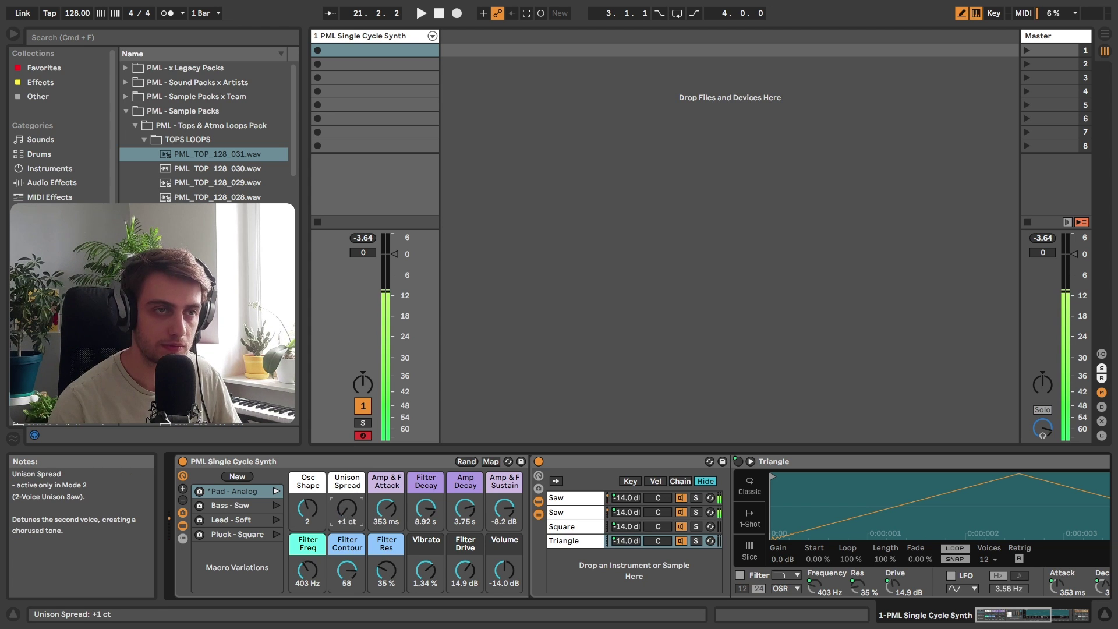
key("Up")
key("Up")
key("Up")
key("Up")
key("Up")
key("Up")
key("Up")
key("Up")
key("Up")
key("Up")
key("Up")
key("Up")
key("Up")
key("Up")
key("Up")
key("Up")
key("Up")
key("Up")
key("Up")
key("Up")
key("Up")
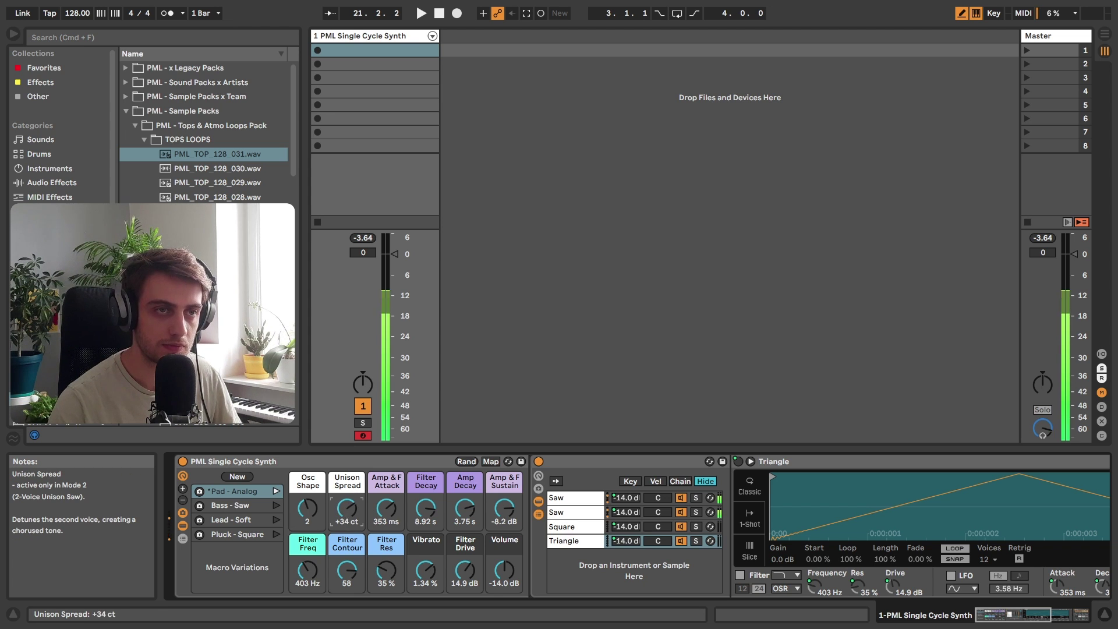
type("14")
key("Return")
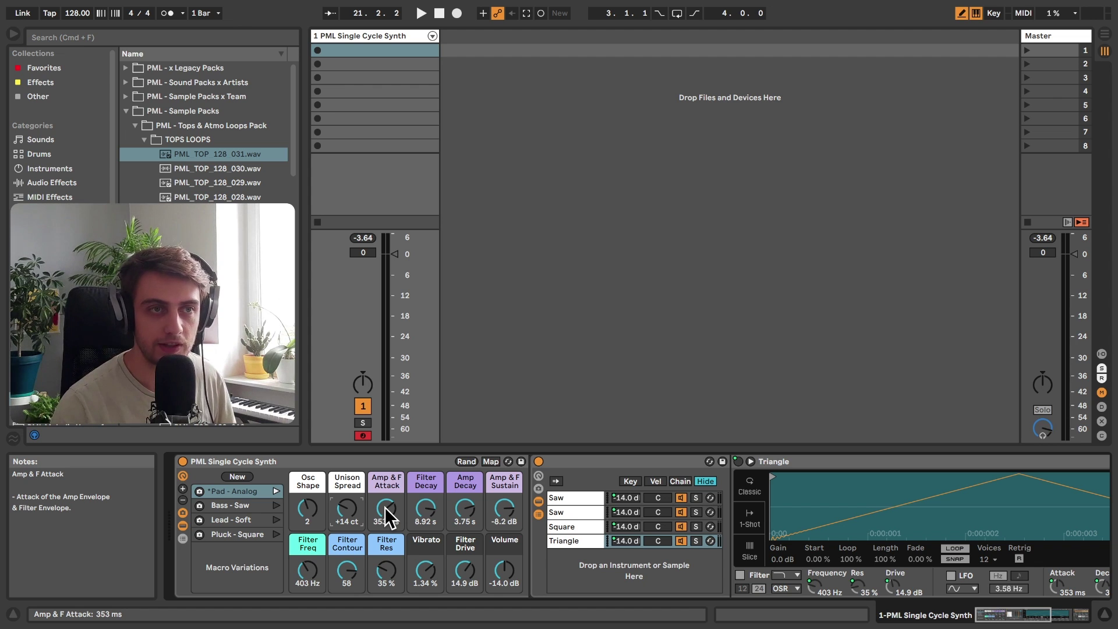
- Drag the Amp & F Attack macro down to 291 ms and Amp & F Sustain to -20 dB
mouse_move(386, 517)
left_mouse_down()
mouse_move(386, 528)
mouse_move(387, 513)
left_mouse_up()
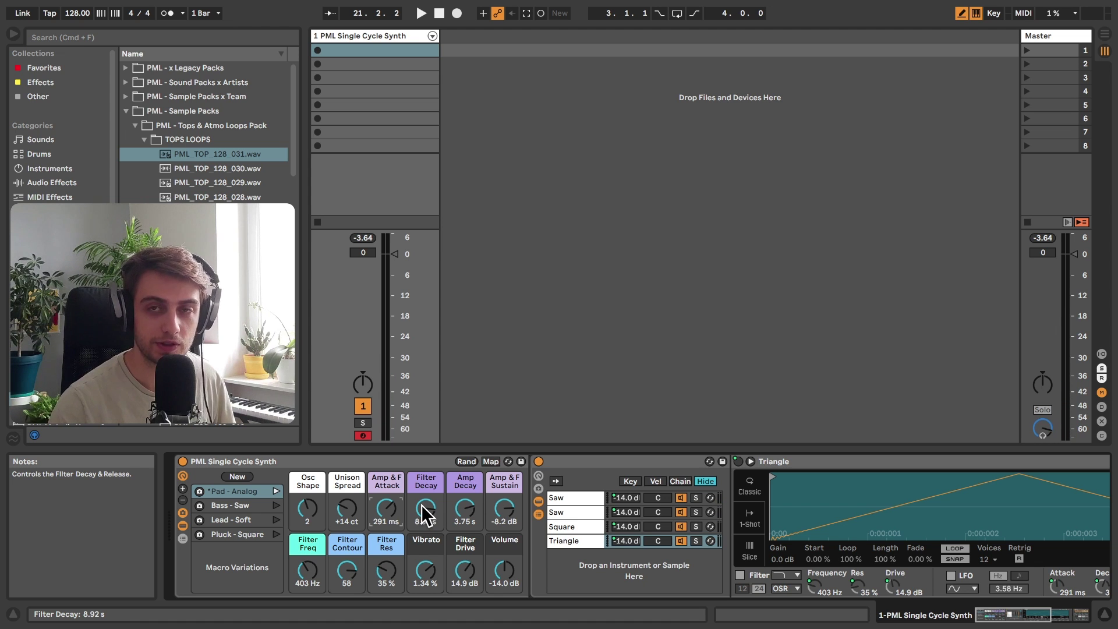
mouse_move(505, 510)
left_mouse_down()
mouse_move(504, 530)
mouse_move(504, 501)
mouse_move(505, 511)
left_mouse_up()
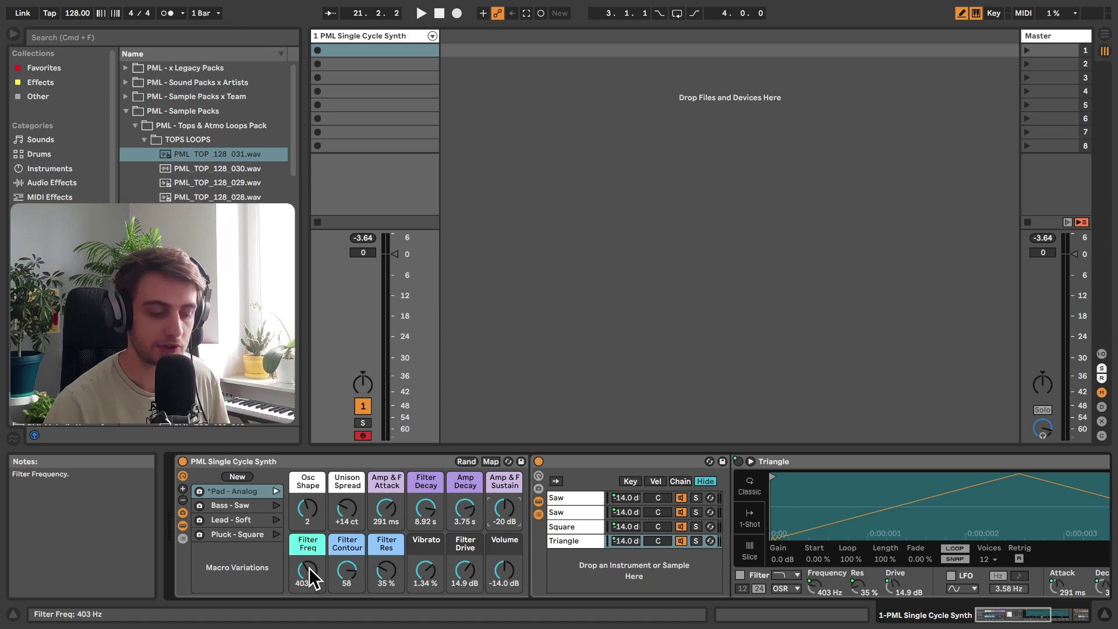
- Set Filter Contour to 58, Filter Res to 125 % and Filter Freq to 311 Hz
mouse_move(312, 576)
left_mouse_down()
mouse_move(312, 556)
mouse_move(312, 588)
mouse_move(332, 575)
left_mouse_up()
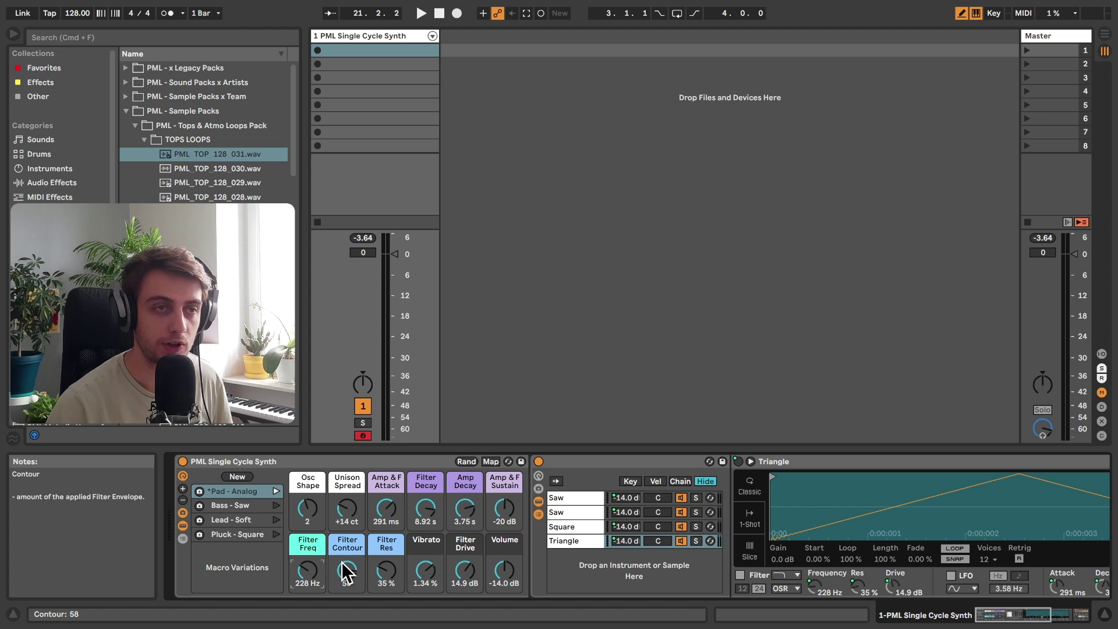
left_click_drag(348, 574, 307, 581)
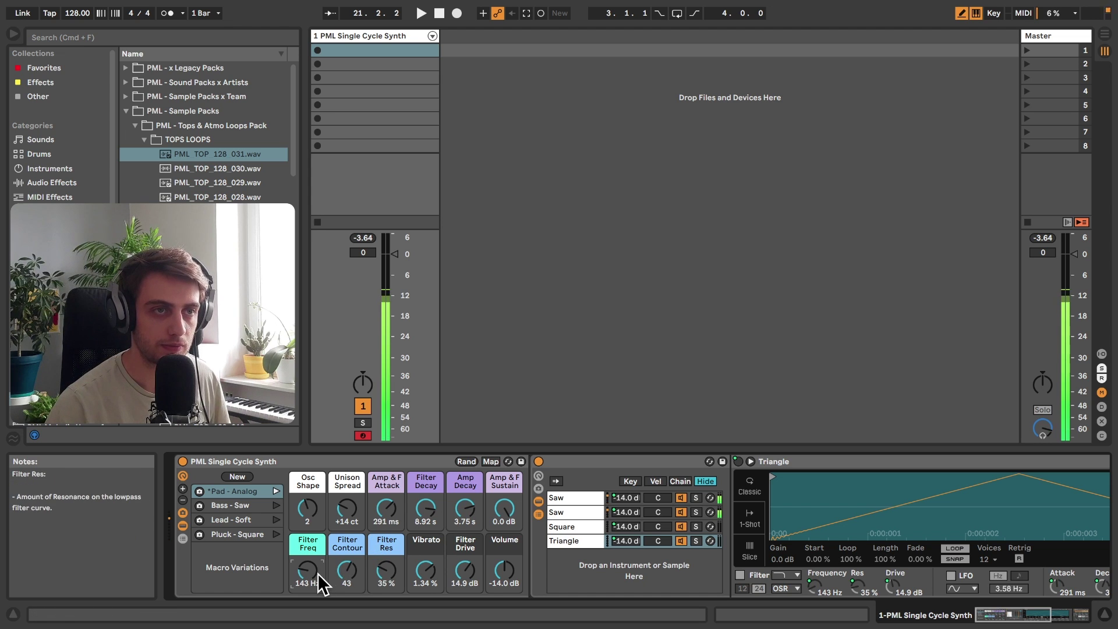
left_click_drag(344, 585, 344, 579)
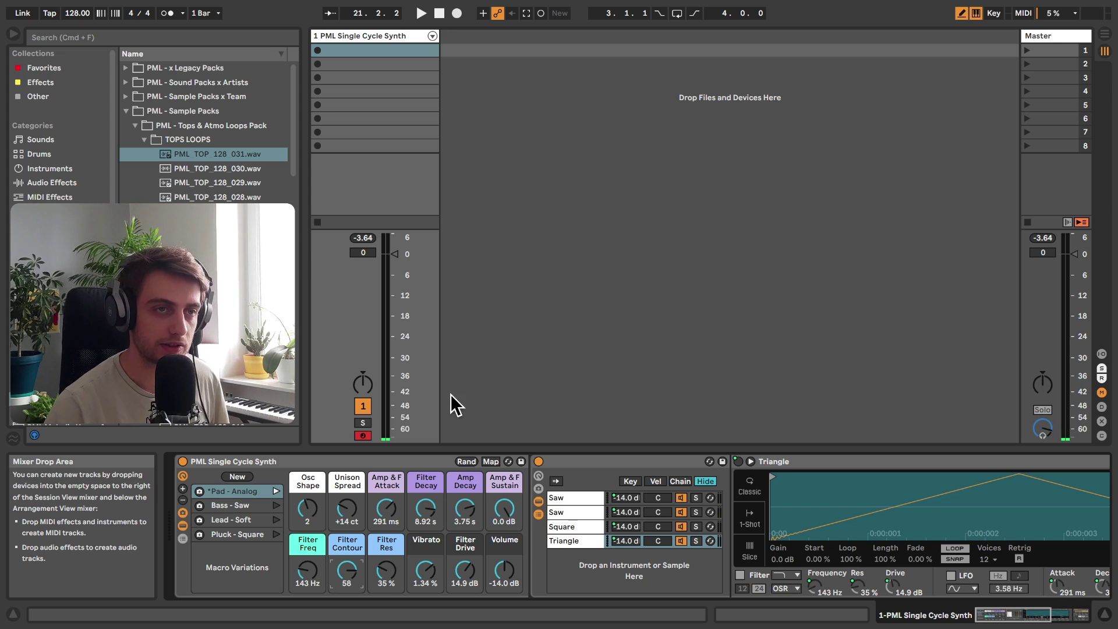
left_click_drag(387, 579, 469, 424)
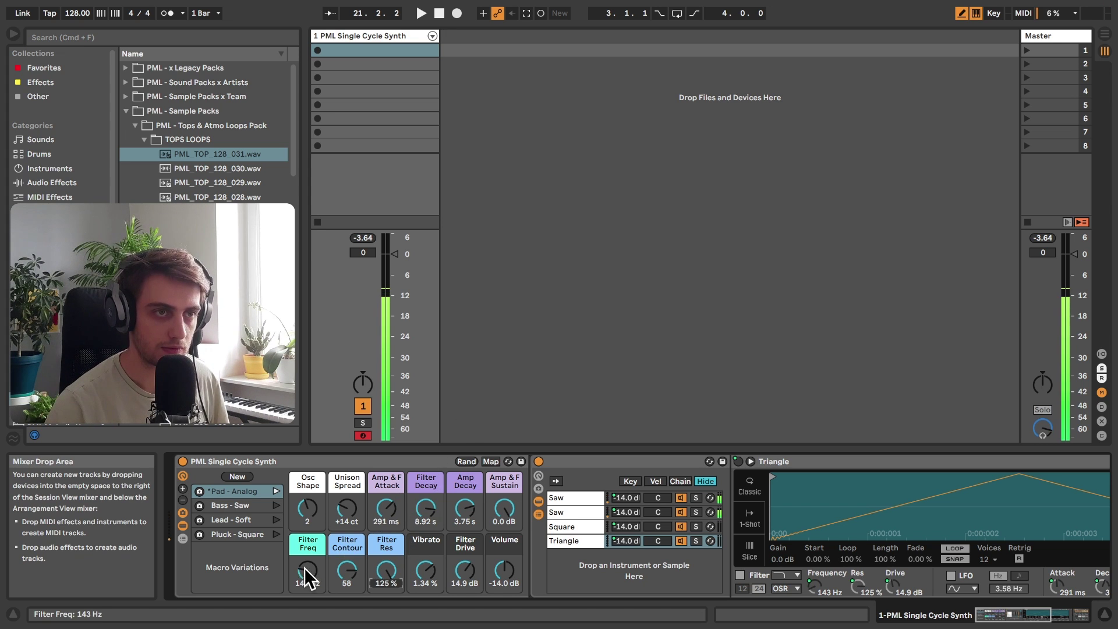
left_click_drag(303, 576, 302, 568)
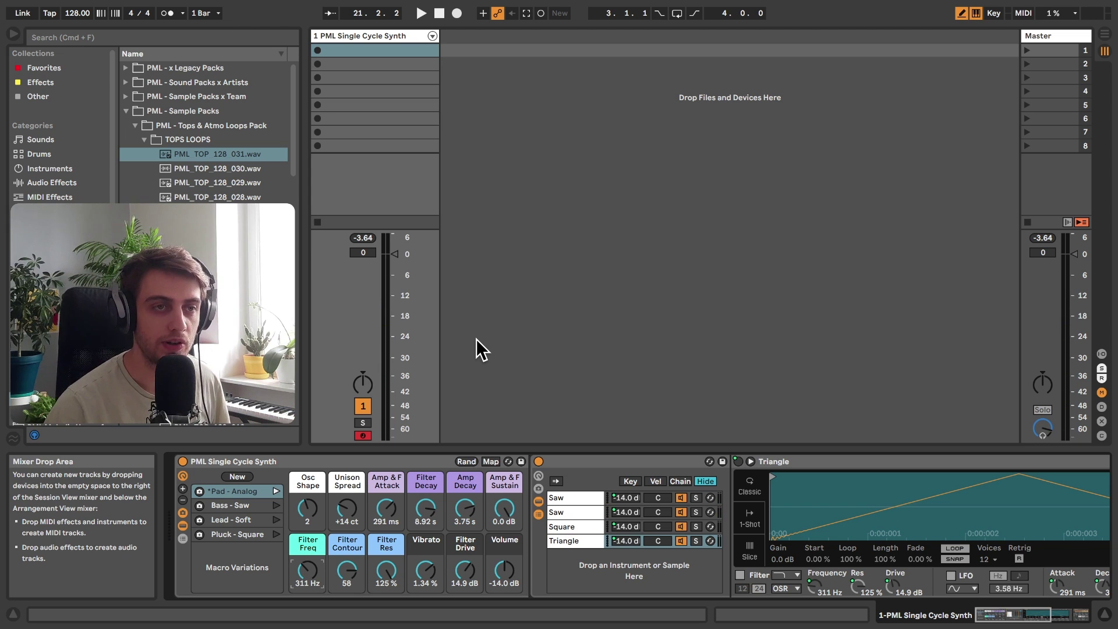
- Raise Vibrato to 3.00 %, lower Filter Drive to 9.26 dB and Filter Res to 47 %
left_click_drag(425, 572, 426, 560)
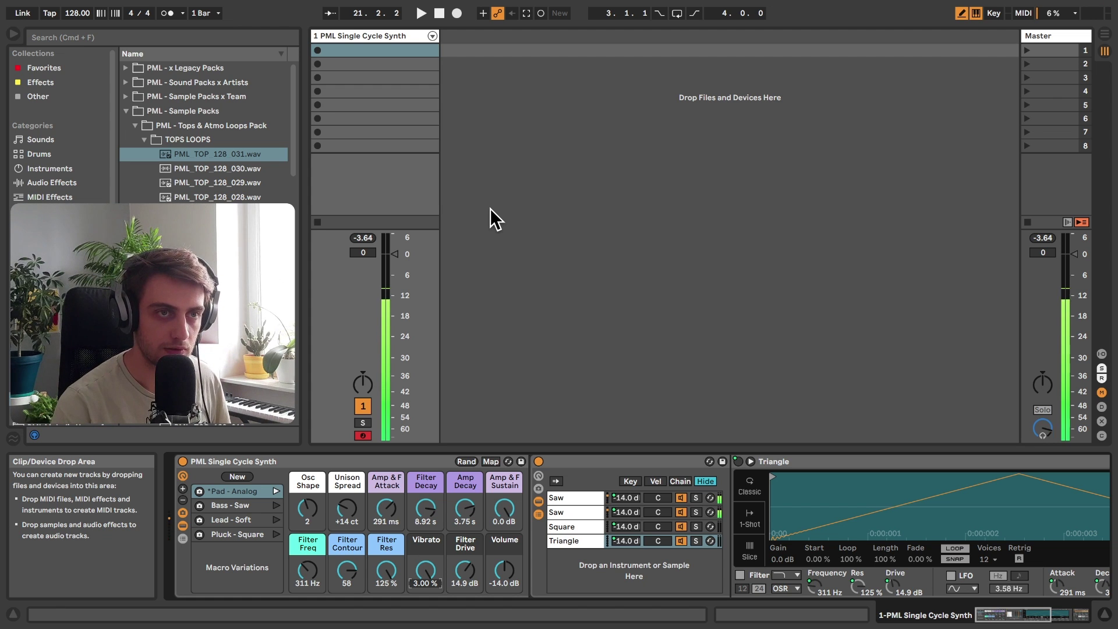
mouse_move(465, 572)
left_mouse_down()
mouse_move(465, 588)
mouse_move(464, 576)
left_mouse_up()
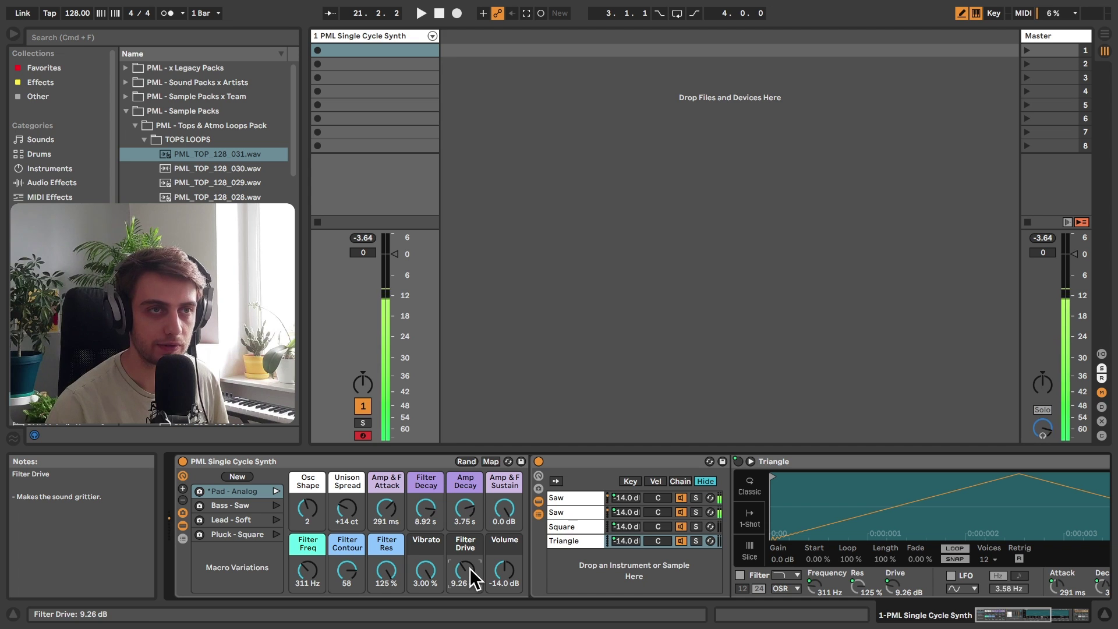
left_click_drag(392, 574, 392, 596)
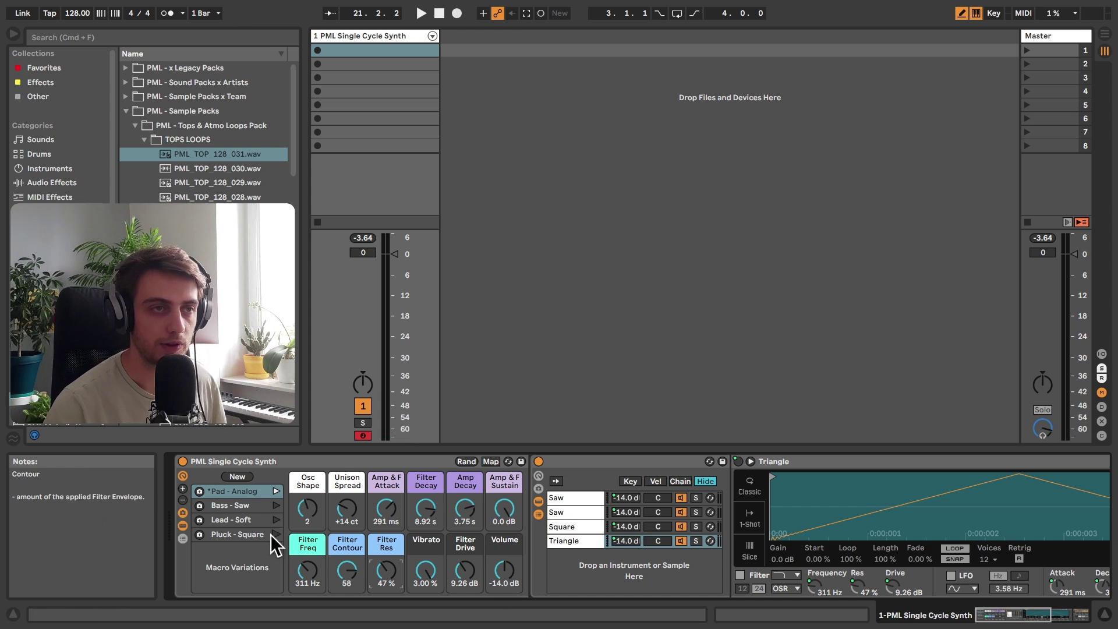
- Collapse the synth chains, trial an Osc Shape change, relaunch Pad - Analog to discard it, and hide Info View
left_click(183, 525)
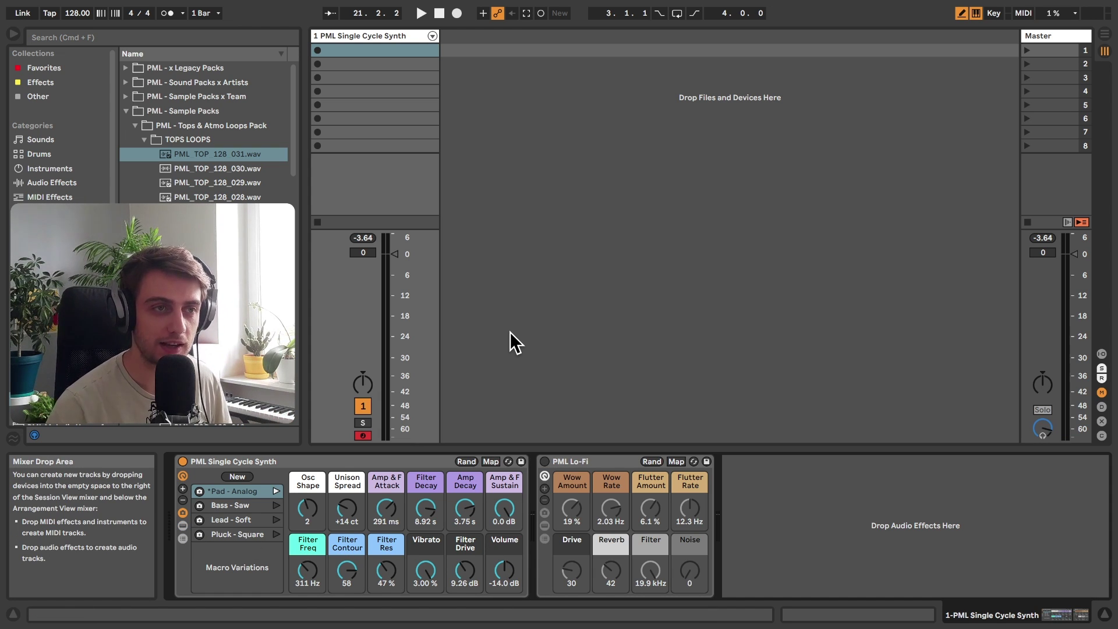
left_click(276, 491)
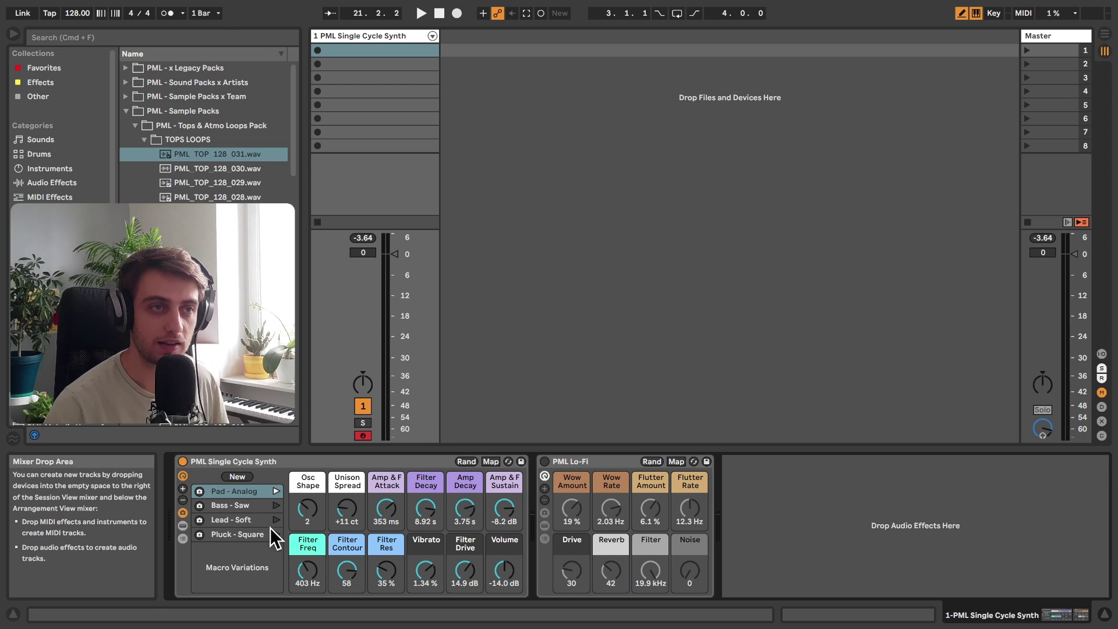
left_click(183, 526)
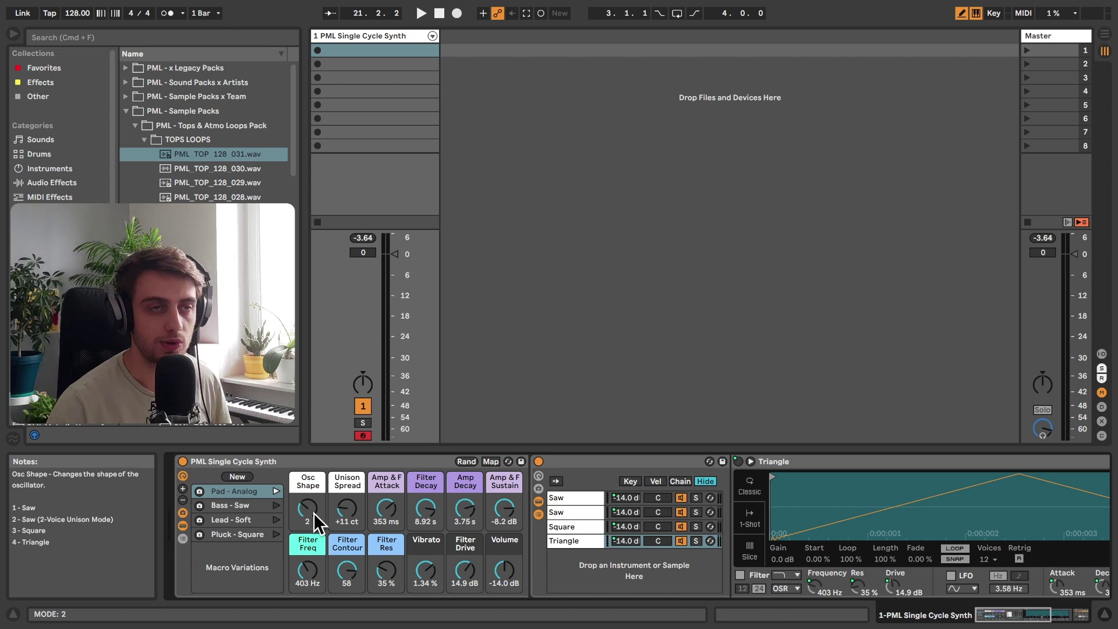
left_click_drag(314, 512, 313, 508)
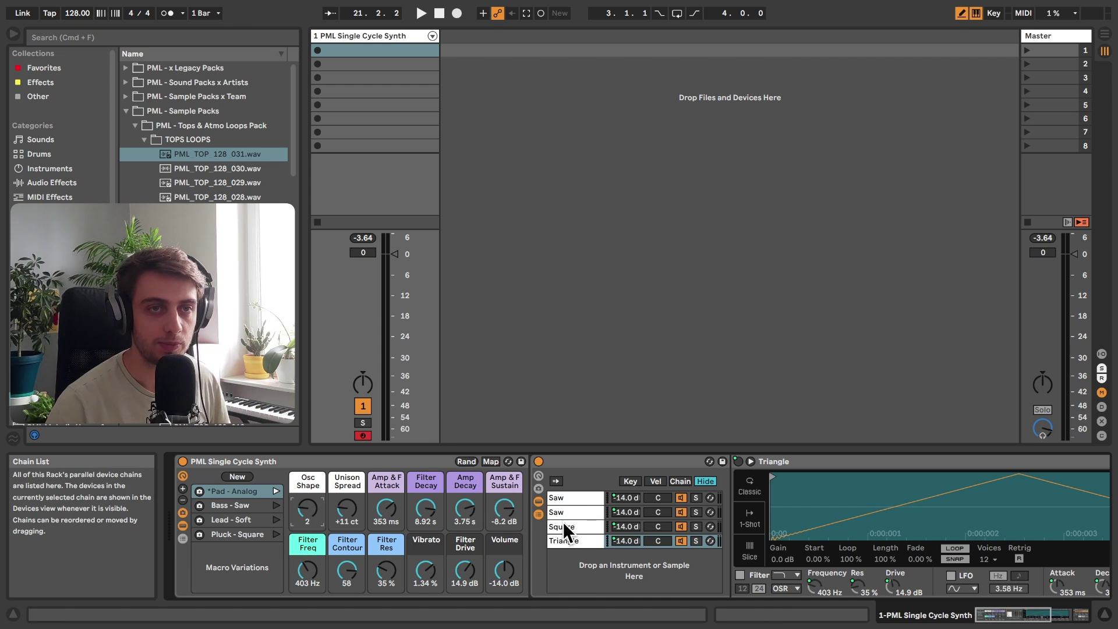
left_click(182, 525)
left_click(276, 491)
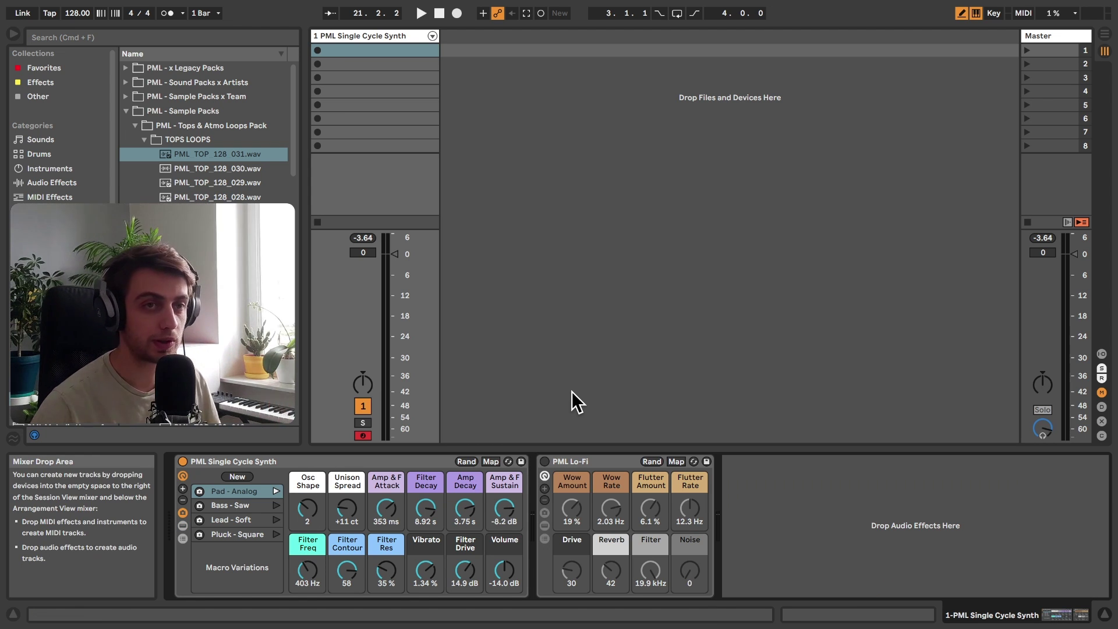
left_click(11, 615)
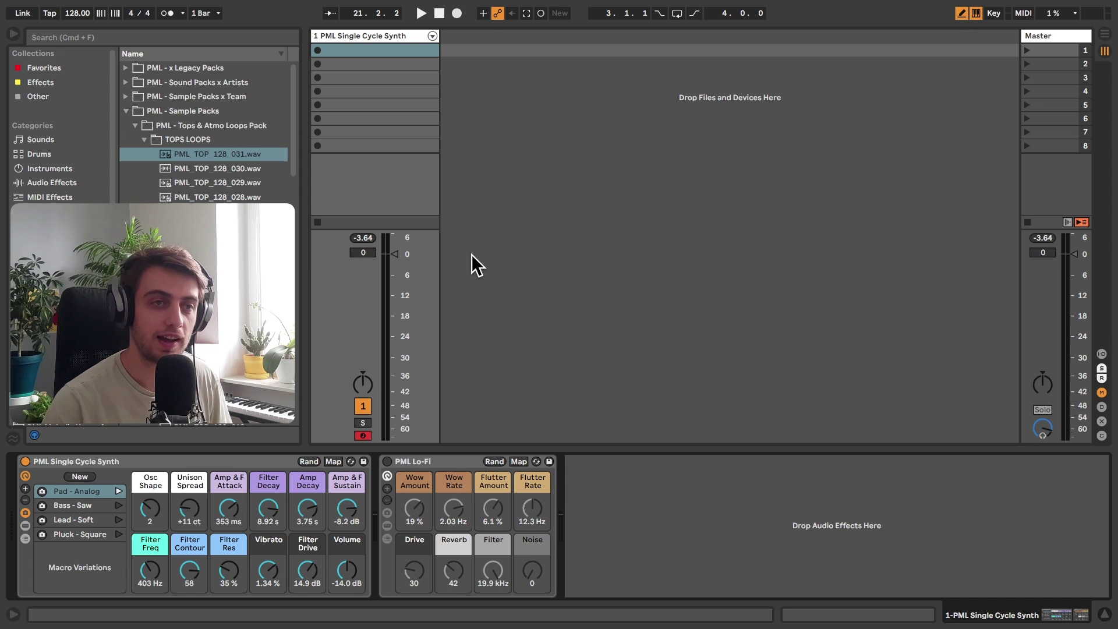
- Switch on the PML Lo-Fi rack, raise Wow Amount to 19 % and select Flutter Amount
left_click(387, 461)
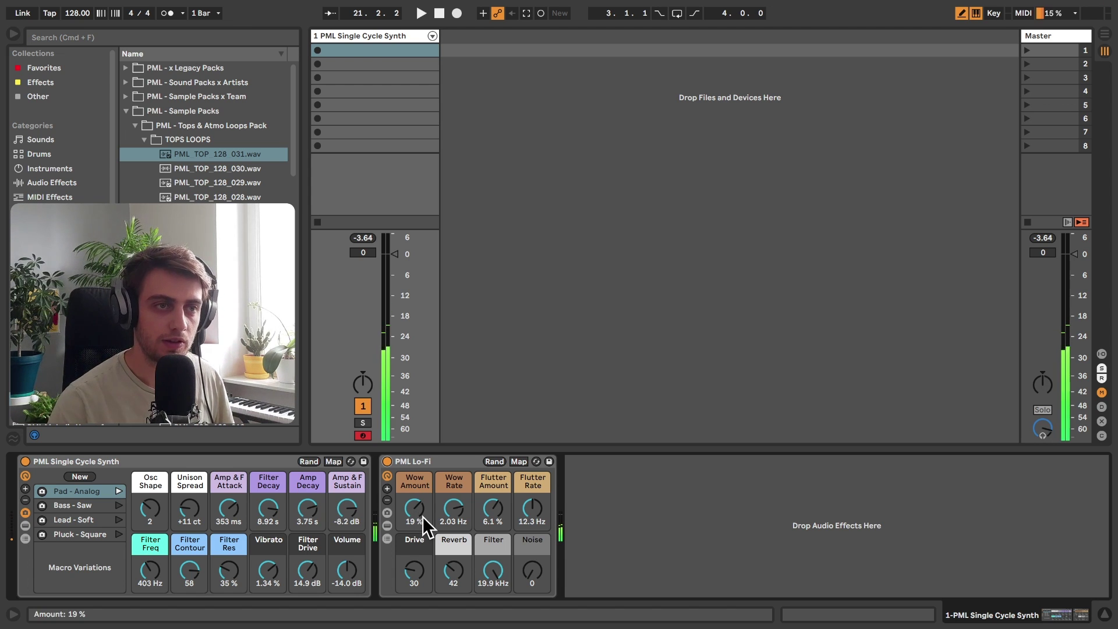
left_click_drag(415, 510, 416, 495)
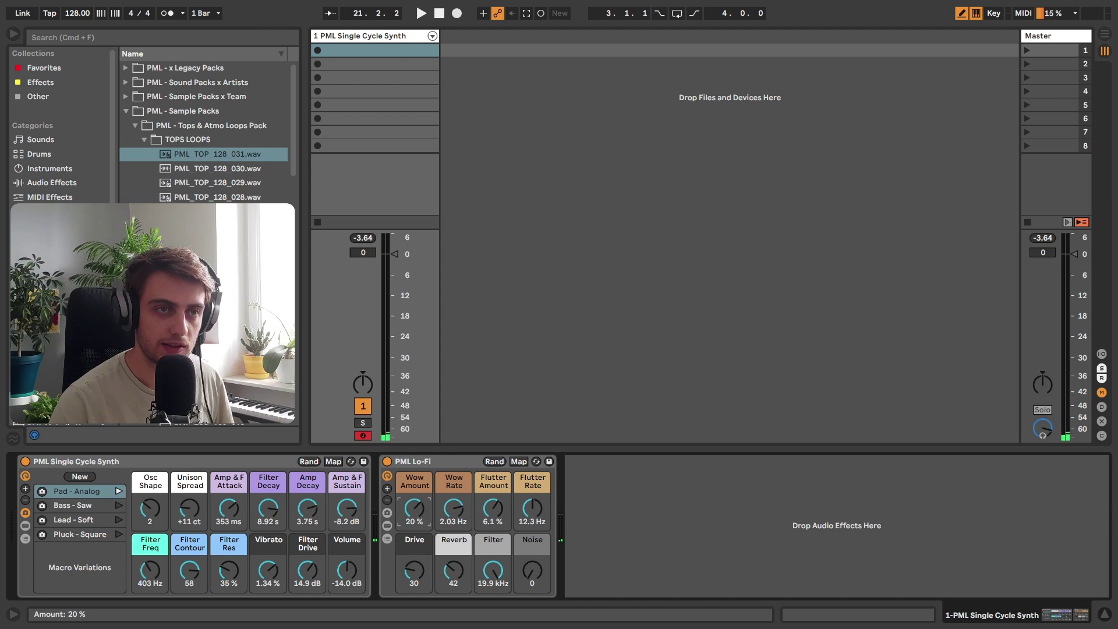
left_click(483, 511)
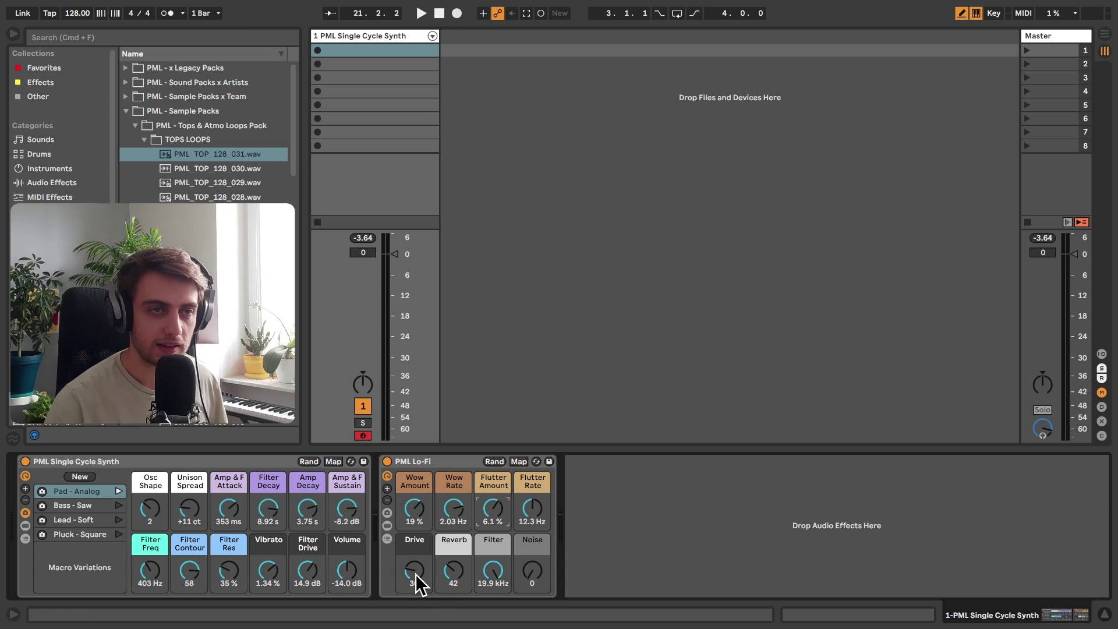
- Set Lo-Fi Drive to 75, Reverb to 61, Filter to 5.67 kHz and Noise to 45
left_click_drag(411, 571, 411, 527)
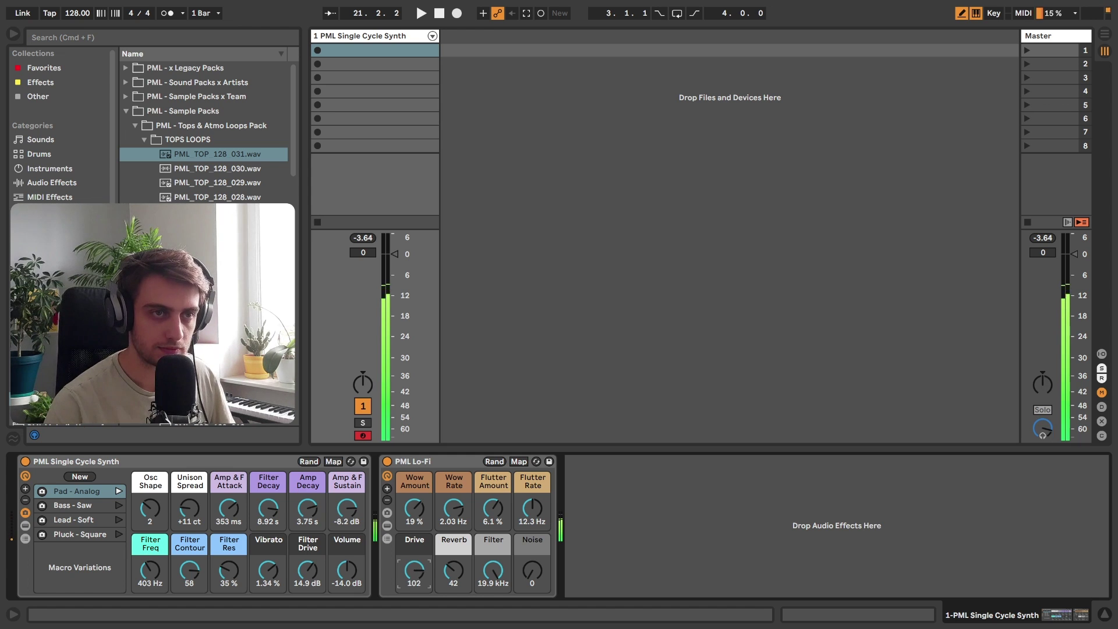
left_click_drag(415, 572, 454, 563)
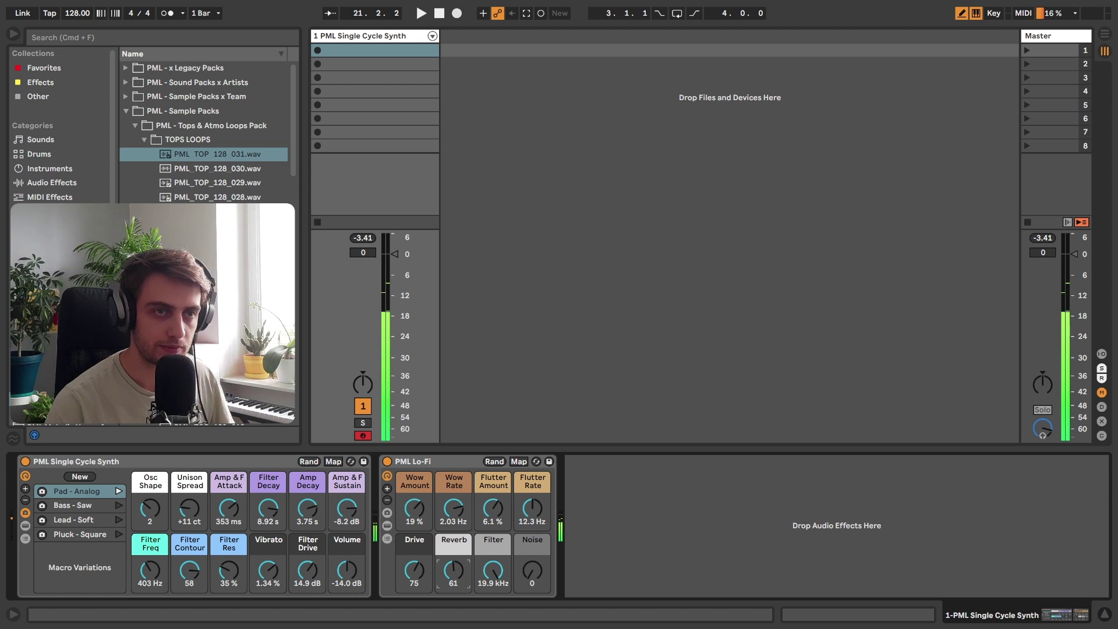
left_click(494, 570)
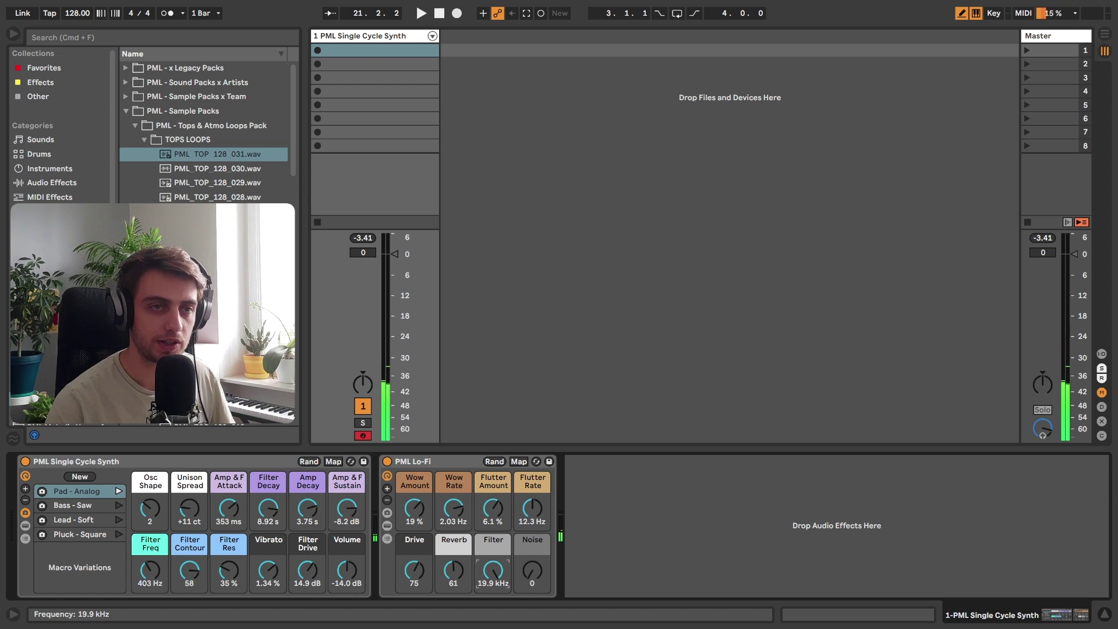
left_click_drag(495, 570, 495, 578)
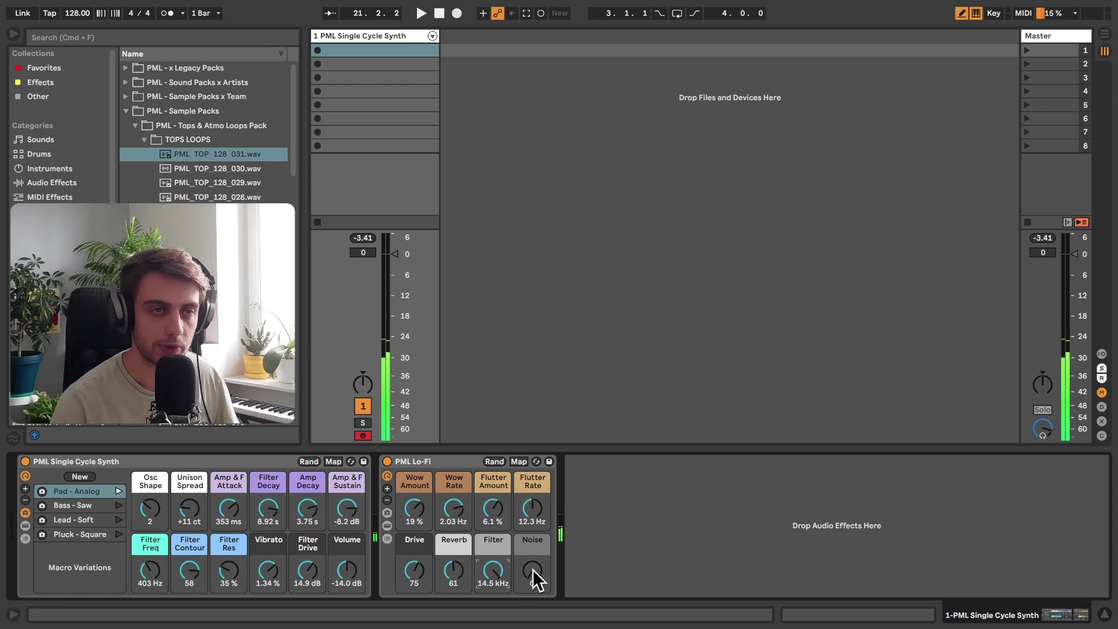
left_click_drag(532, 569, 490, 563)
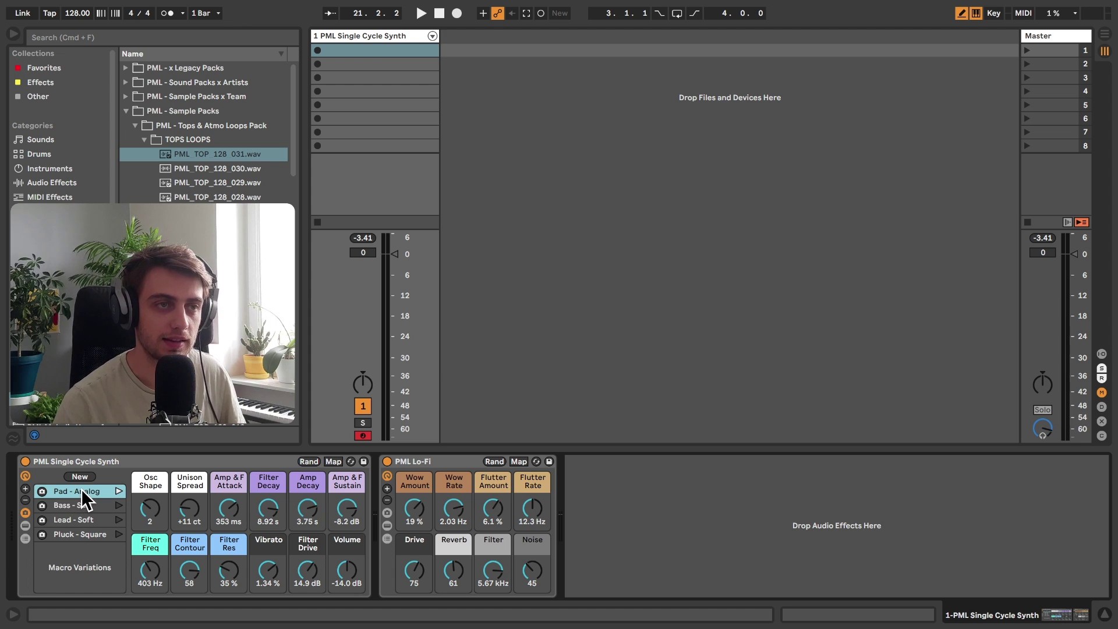
- Set Osc Shape to 4, then add a new macro variation from Pad - Analog and discard it
left_click_drag(150, 509, 148, 505)
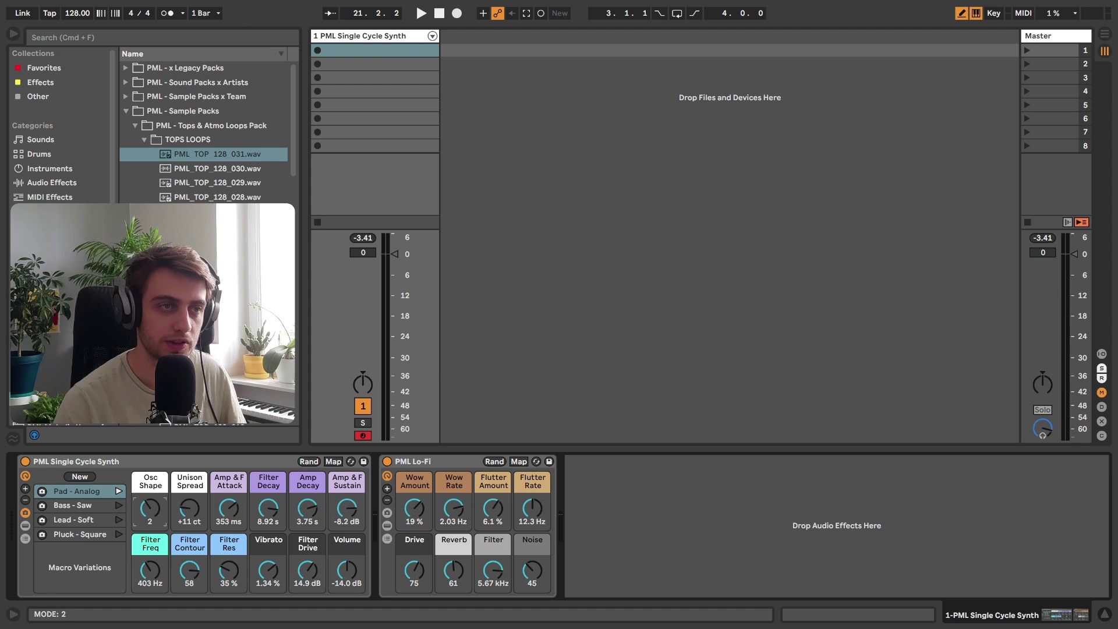
left_click(80, 491)
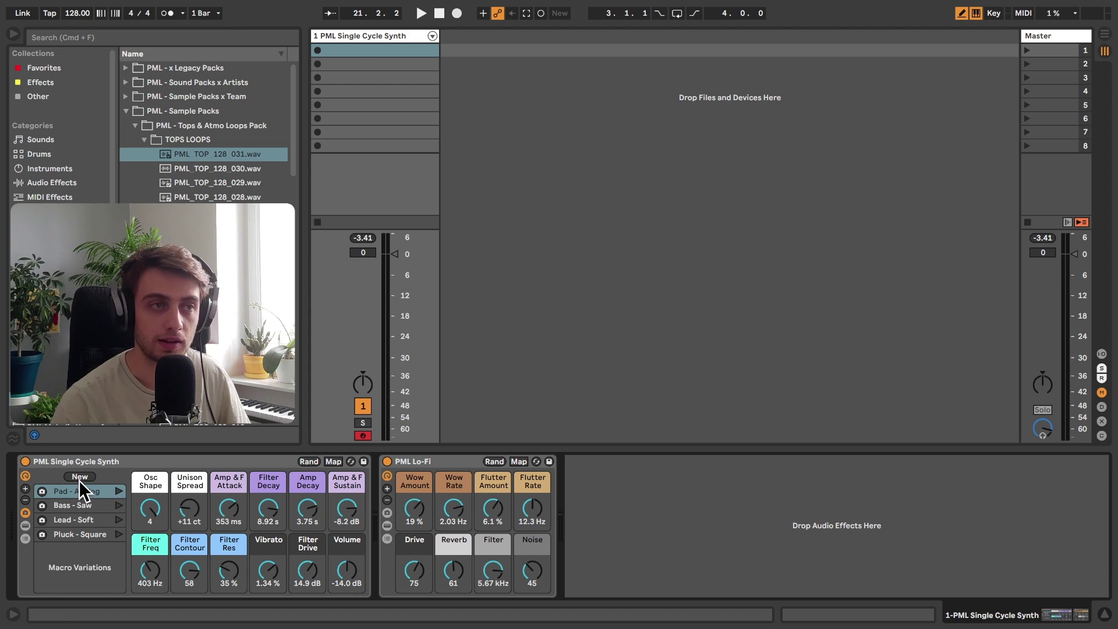
left_click(79, 478)
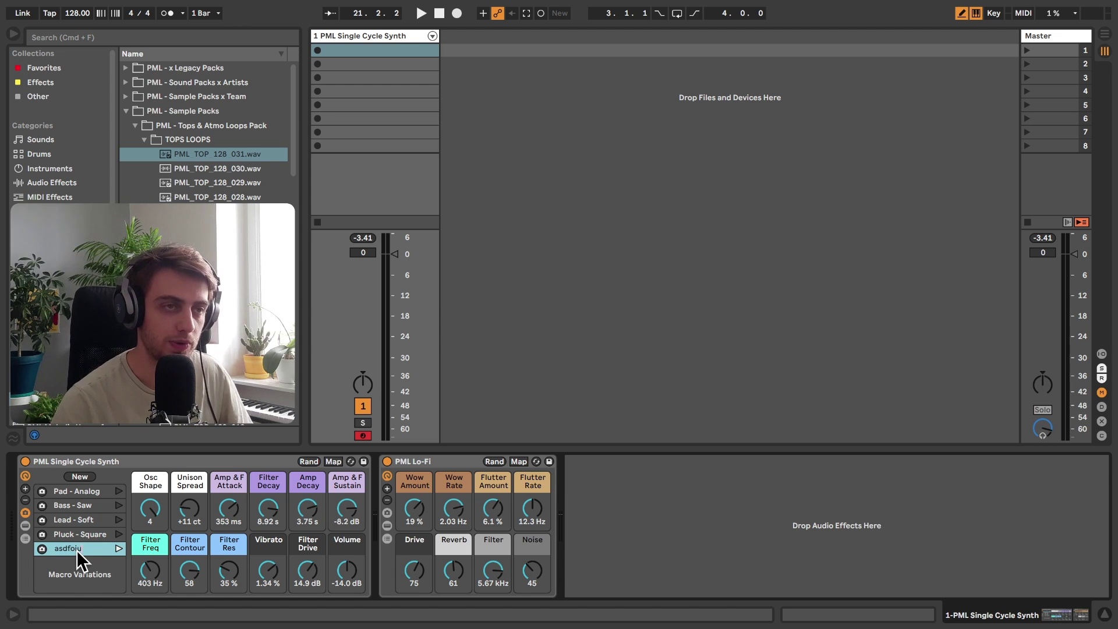
key("super+z")
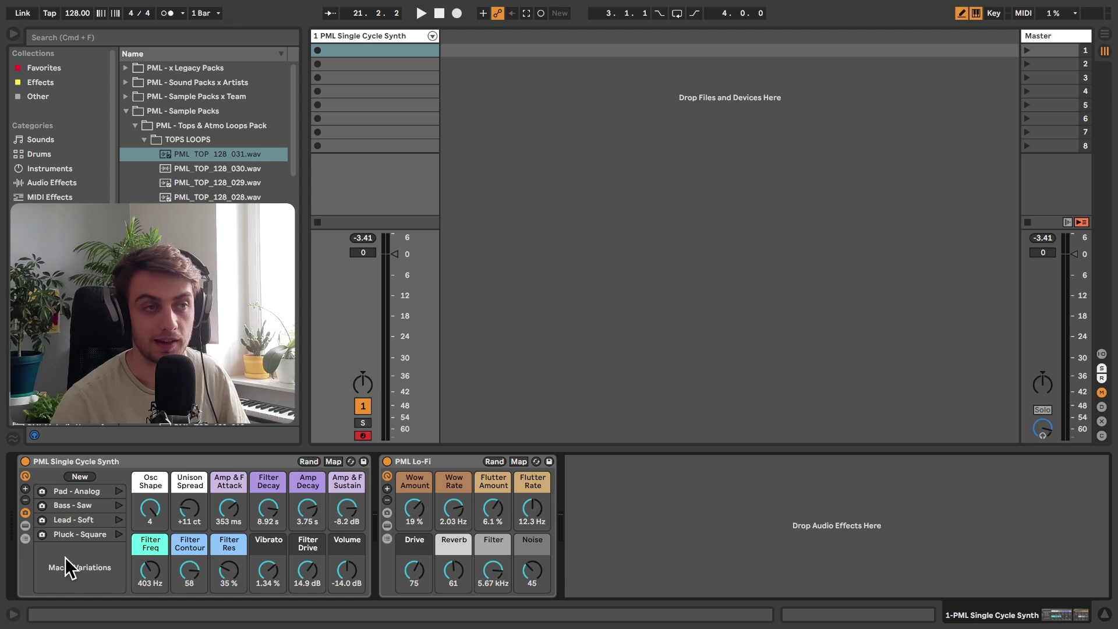